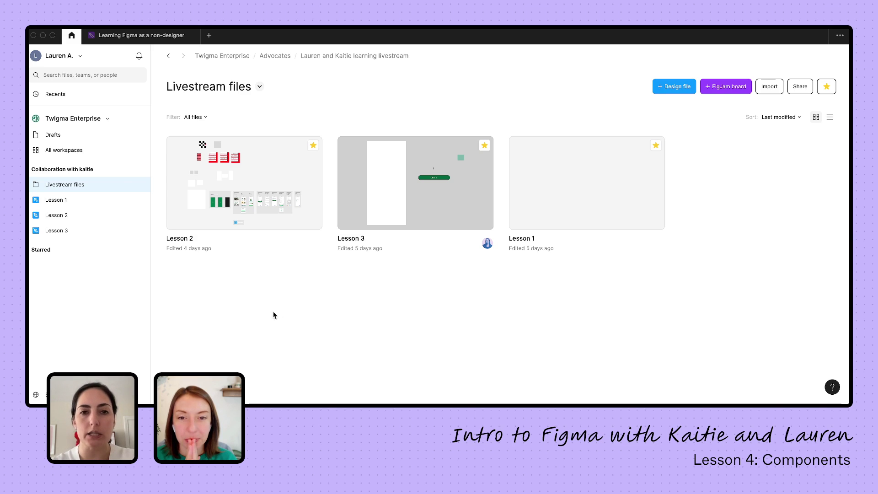
Step: Open the Lesson 3 file and add the text "Hello" on the empty canvas above the iPhone frame
{"action": "left_click", "coordinate": [417, 197]}
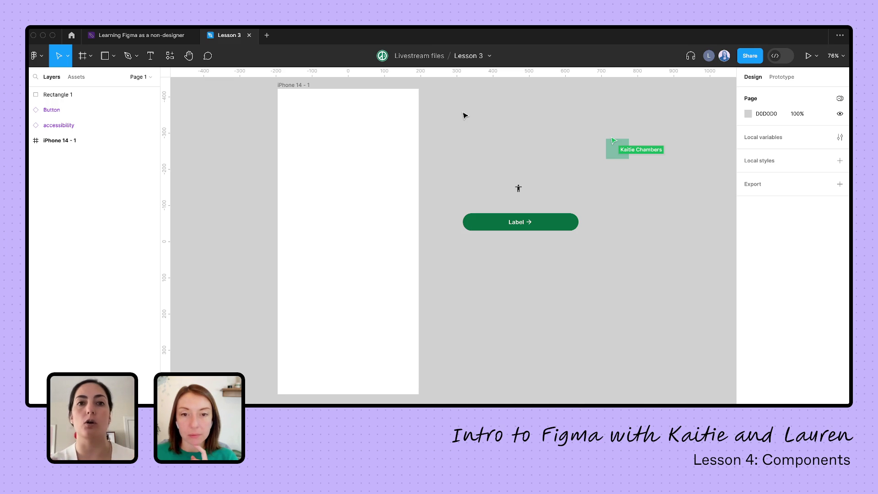
{"action": "scroll", "coordinate": [464, 114], "scroll_direction": "up", "scroll_amount": 10}
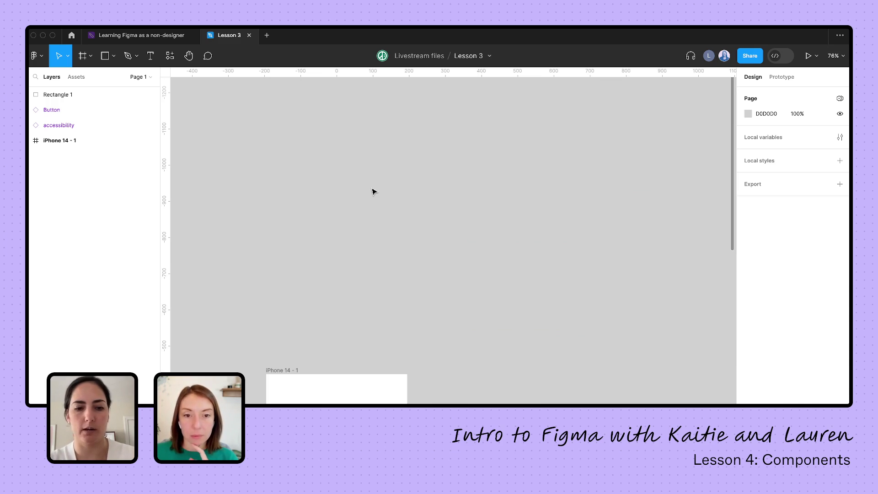
{"action": "scroll", "coordinate": [349, 179], "scroll_direction": "up", "scroll_amount": 3, "text": "ctrl"}
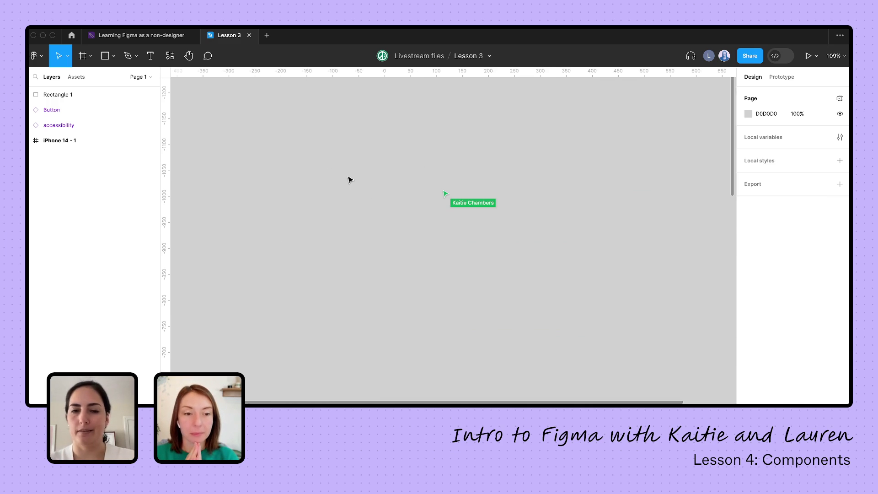
{"action": "key", "text": "t"}
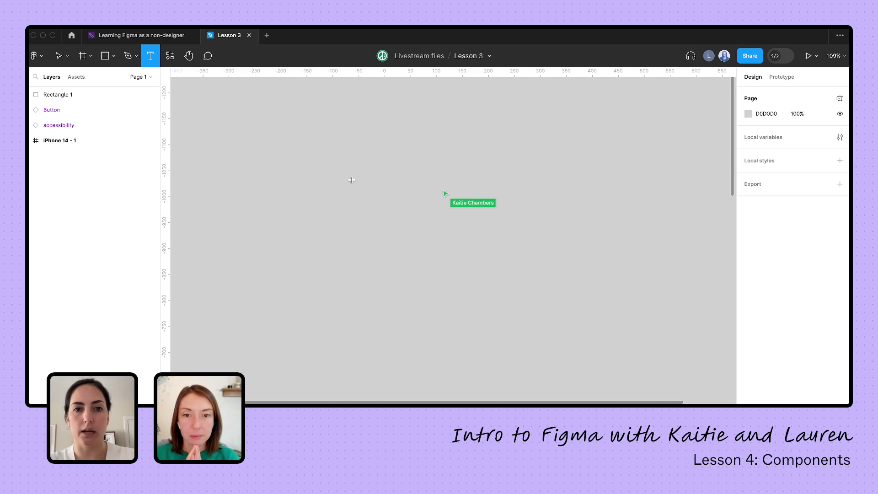
{"action": "left_click", "coordinate": [352, 181]}
{"action": "type", "text": "Hello"}
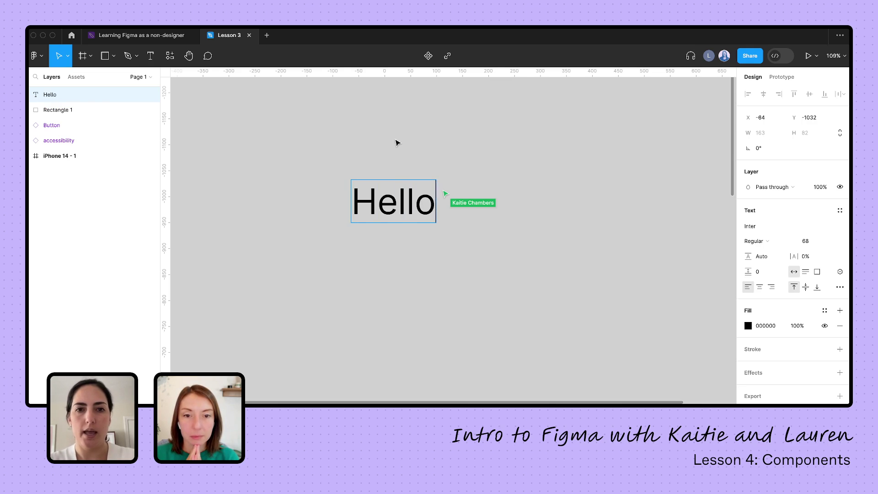
{"action": "key", "text": "Escape"}
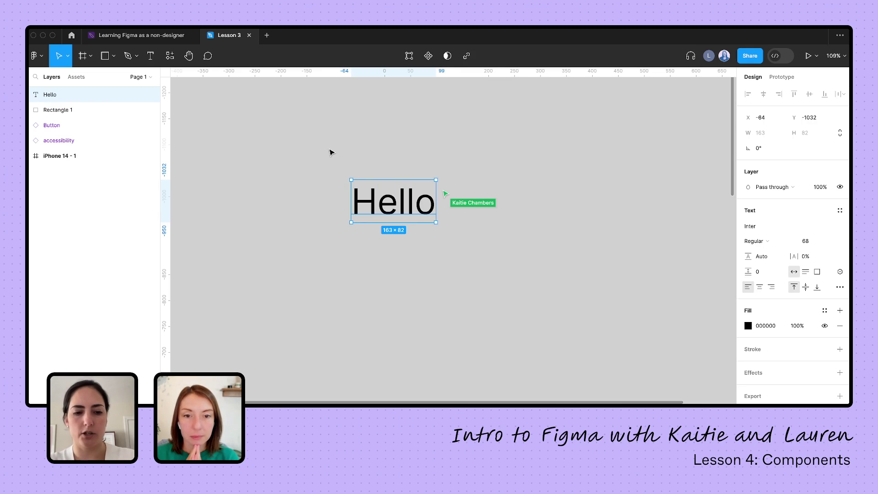
Step: Draw a frame of about 259 × 168 around the Hello text and shift it up and to the left
{"action": "key", "text": "f"}
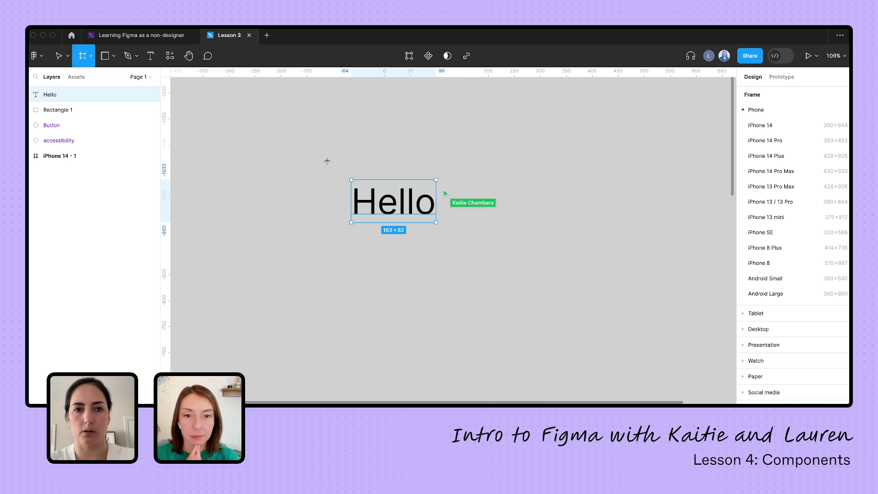
{"action": "mouse_move", "coordinate": [327, 161]}
{"action": "left_mouse_down"}
{"action": "mouse_move", "coordinate": [439, 247]}
{"action": "mouse_move", "coordinate": [461, 247]}
{"action": "left_mouse_up"}
{"action": "left_click_drag", "start_coordinate": [333, 157], "coordinate": [288, 148]}
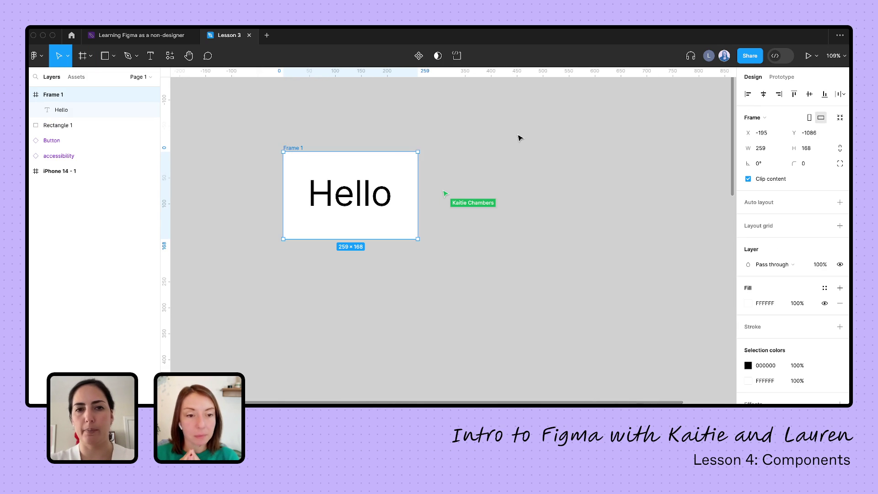
{"action": "left_click", "coordinate": [490, 146]}
{"action": "scroll", "coordinate": [489, 149], "scroll_direction": "down", "scroll_amount": 3}
{"action": "scroll", "coordinate": [489, 148], "scroll_direction": "right", "scroll_amount": 2}
{"action": "scroll", "coordinate": [490, 148], "scroll_direction": "up", "scroll_amount": 1}
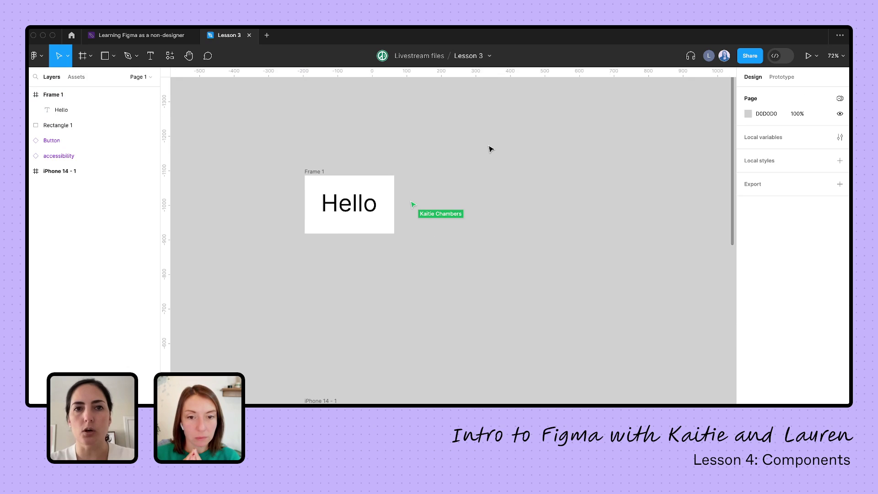
Step: Turn the Hello frame into a component and duplicate it as an instance to its right at the same height
{"action": "left_click", "coordinate": [311, 173]}
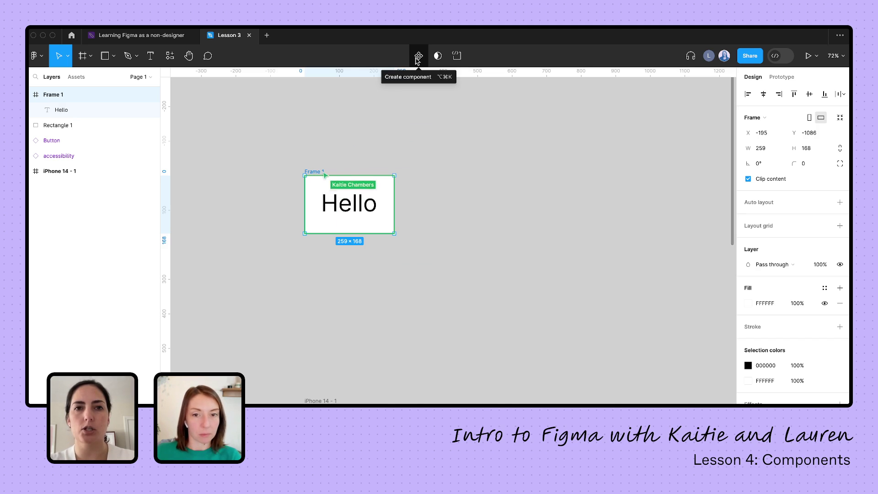
{"action": "left_click", "coordinate": [417, 56]}
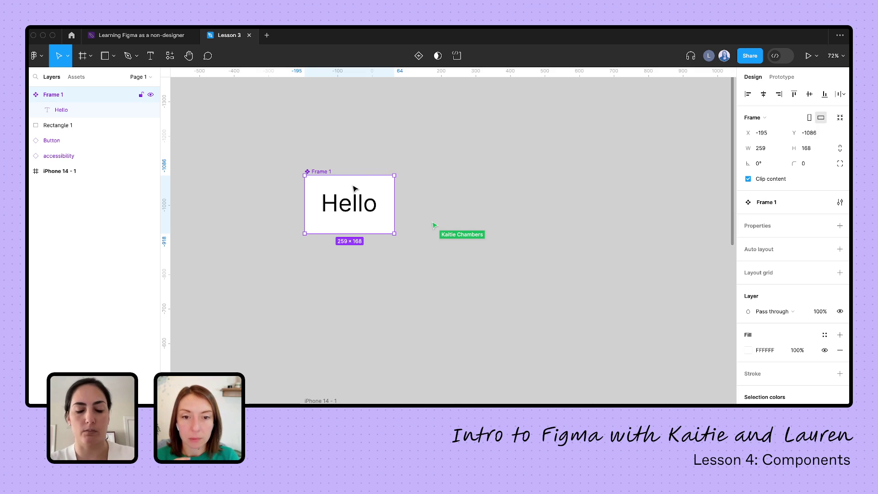
{"action": "left_click_drag", "start_coordinate": [353, 188], "coordinate": [486, 187]}
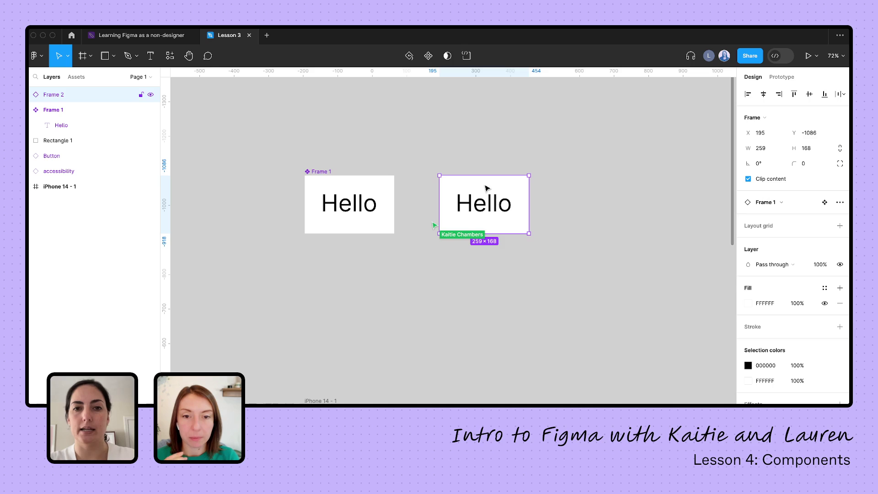
{"action": "left_click", "coordinate": [433, 154]}
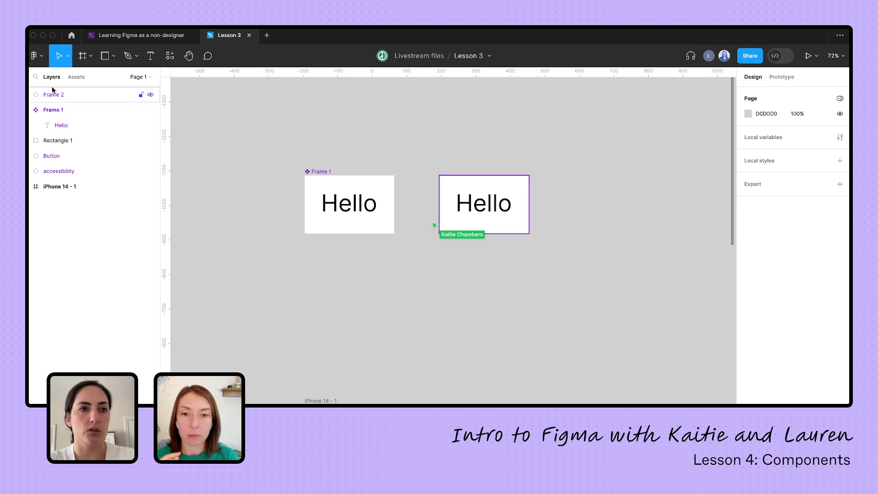
Step: Show the file's assets and rename the Hello main component as Button
{"action": "left_click", "coordinate": [77, 78]}
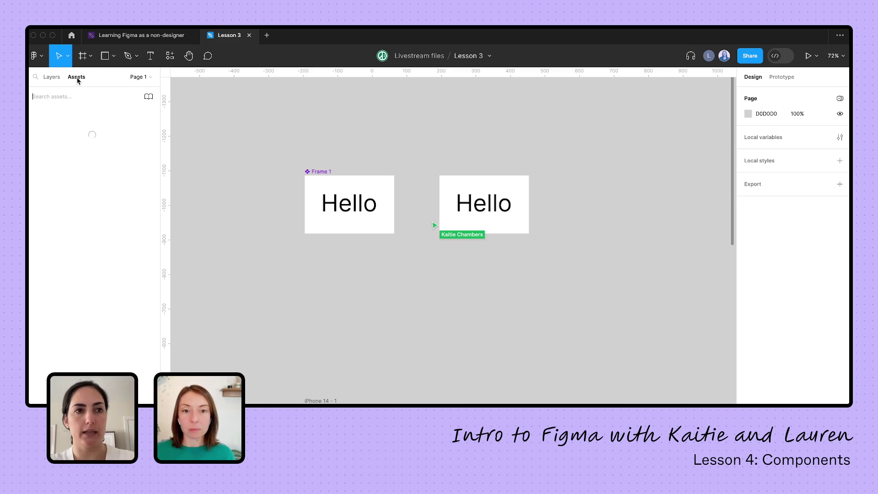
{"action": "double_click", "coordinate": [315, 172]}
{"action": "type", "text": "Button"}
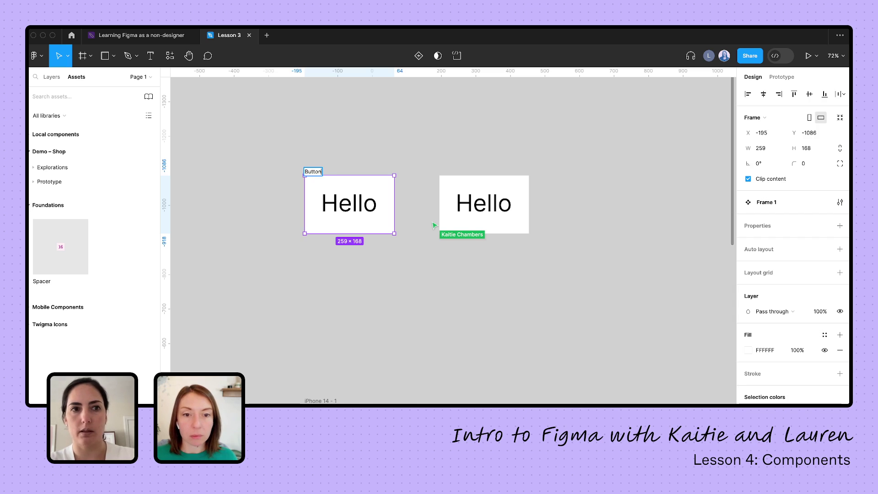
{"action": "left_click", "coordinate": [312, 126]}
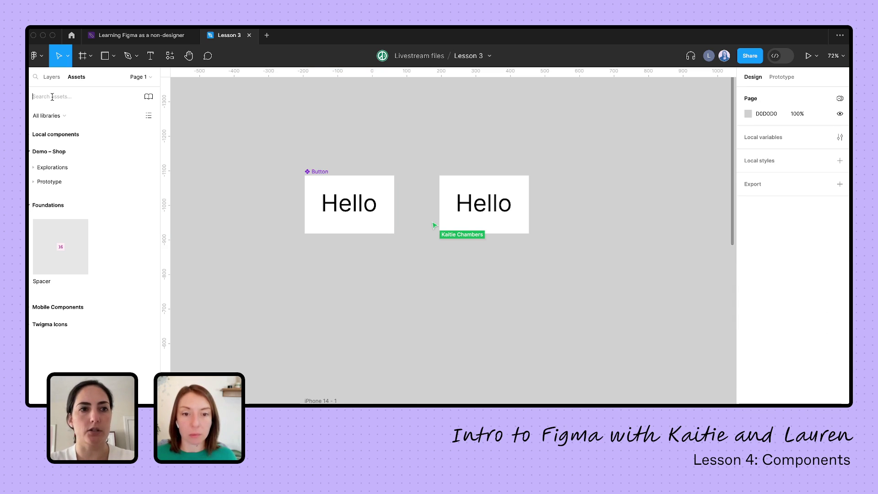
Step: Search the assets for "button" and place an instance of the Lesson 3 Button above the existing instance
{"action": "left_click", "coordinate": [52, 97]}
{"action": "type", "text": "button"}
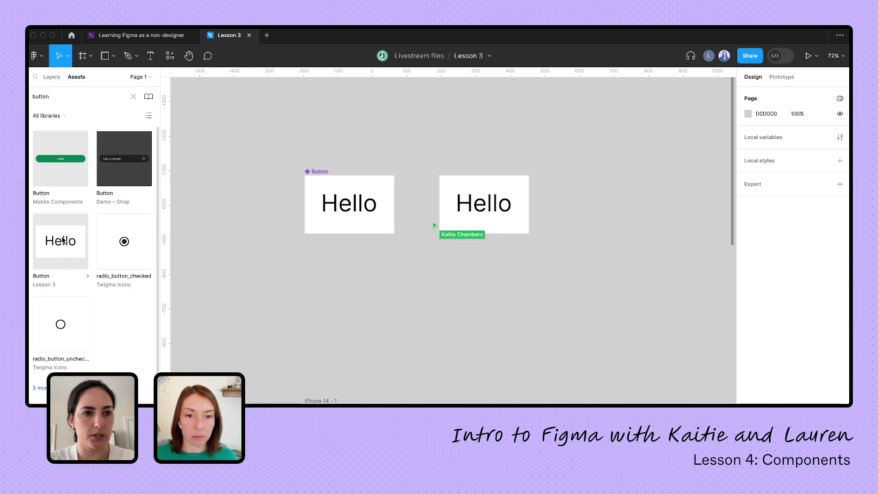
{"action": "left_click_drag", "start_coordinate": [62, 240], "coordinate": [496, 129]}
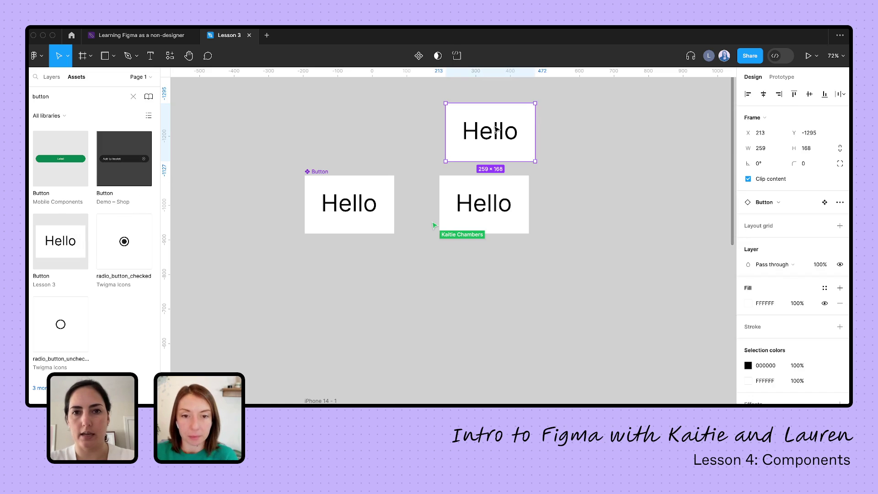
{"action": "left_click", "coordinate": [587, 159]}
{"action": "scroll", "coordinate": [587, 159], "scroll_direction": "up", "scroll_amount": 2}
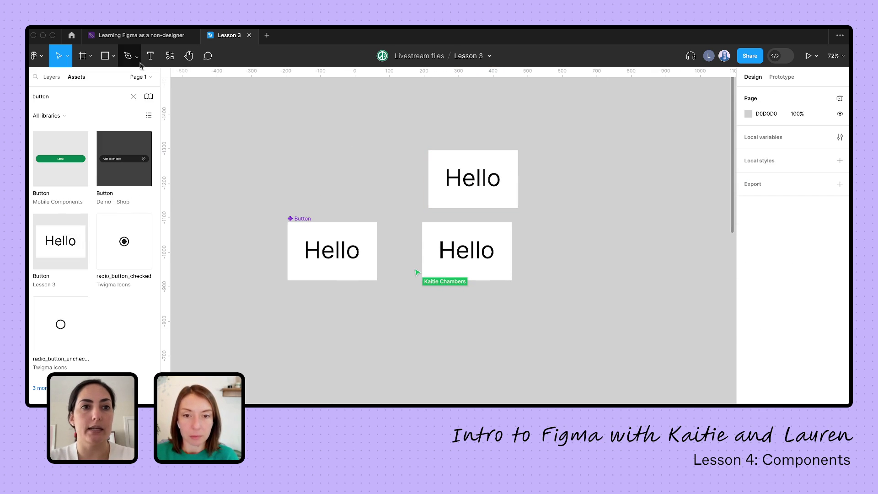
Step: Search the Resources components for "button", place another Hello Button instance below the others, and align it with the uppermost instance
{"action": "left_click", "coordinate": [170, 57]}
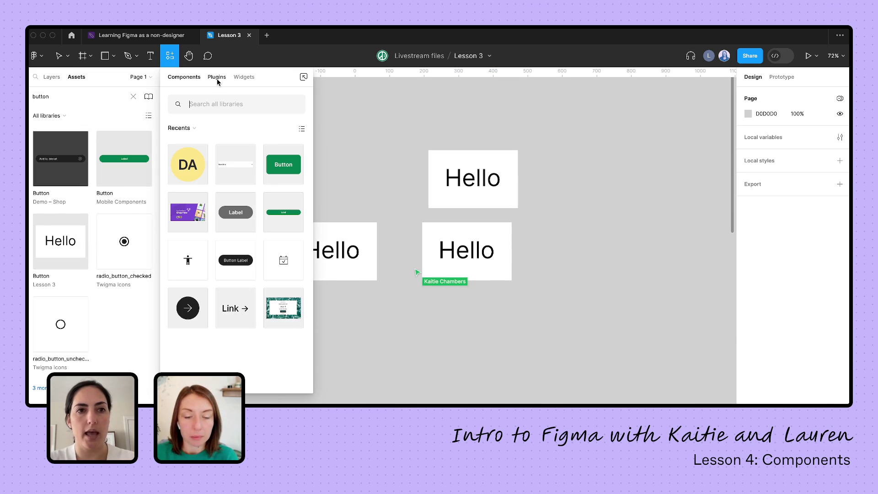
{"action": "left_click", "coordinate": [209, 101]}
{"action": "type", "text": "button"}
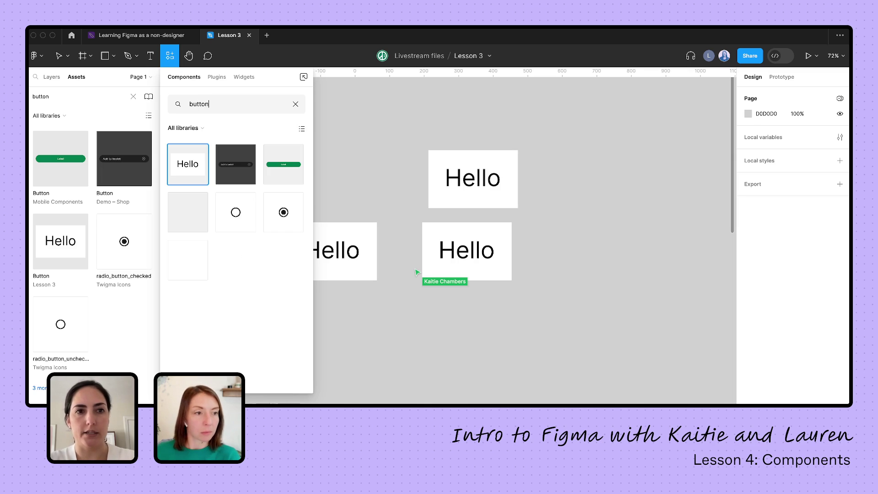
{"action": "left_click_drag", "start_coordinate": [187, 164], "coordinate": [457, 330]}
{"action": "left_click", "coordinate": [570, 294]}
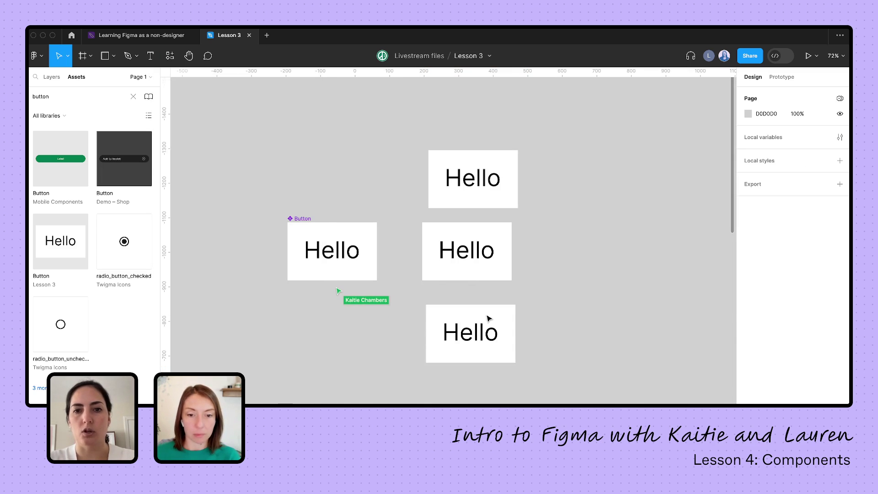
{"action": "left_click_drag", "start_coordinate": [489, 305], "coordinate": [489, 308]}
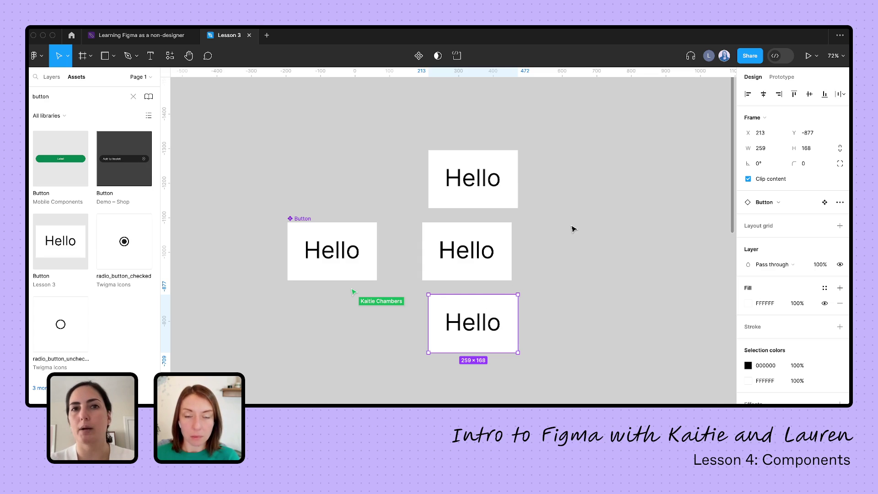
Step: Move the Button main component farther left of its instances and slightly up, to about X -278, Y -1127
{"action": "left_click", "coordinate": [295, 219]}
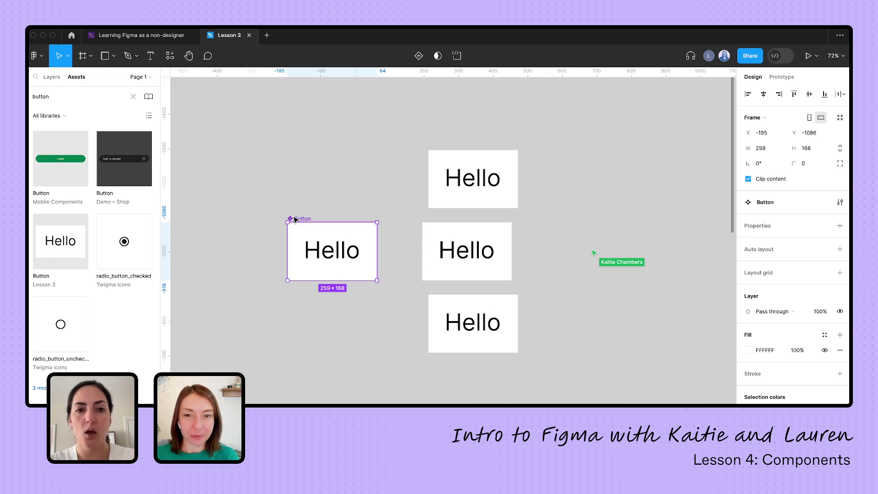
{"action": "scroll", "coordinate": [295, 220], "scroll_direction": "down", "scroll_amount": 2}
{"action": "scroll", "coordinate": [296, 219], "scroll_direction": "right", "scroll_amount": 2}
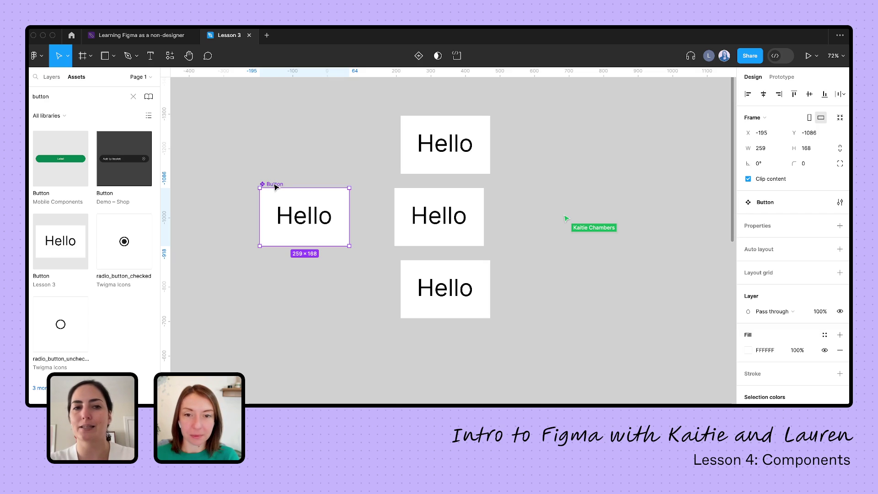
{"action": "left_click_drag", "start_coordinate": [275, 185], "coordinate": [246, 171]}
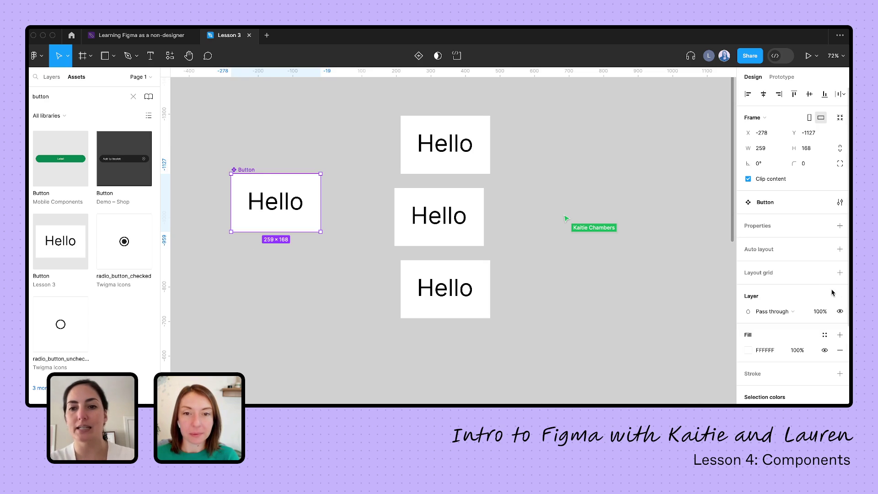
Step: Set the fill of the Hello text inside the Button main component to white, FFFFFF
{"action": "scroll", "coordinate": [785, 293], "scroll_direction": "down", "scroll_amount": 2}
{"action": "scroll", "coordinate": [784, 292], "scroll_direction": "down", "scroll_amount": 1}
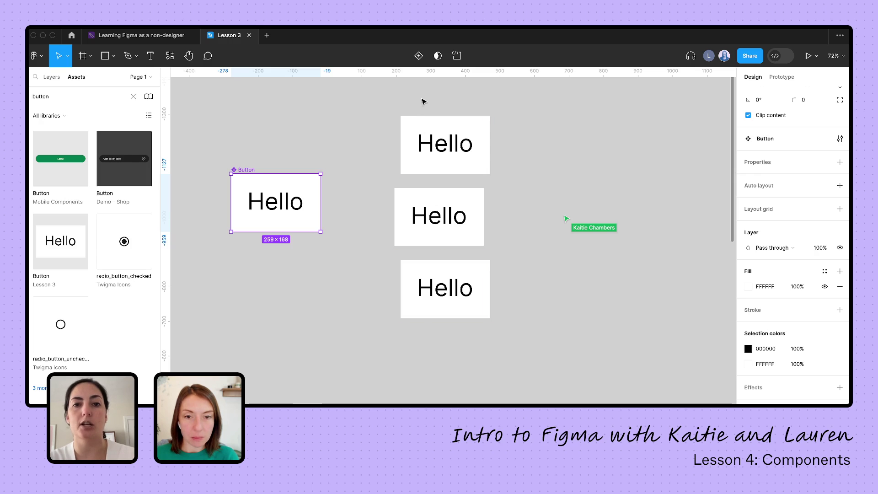
{"action": "double_click", "coordinate": [276, 208]}
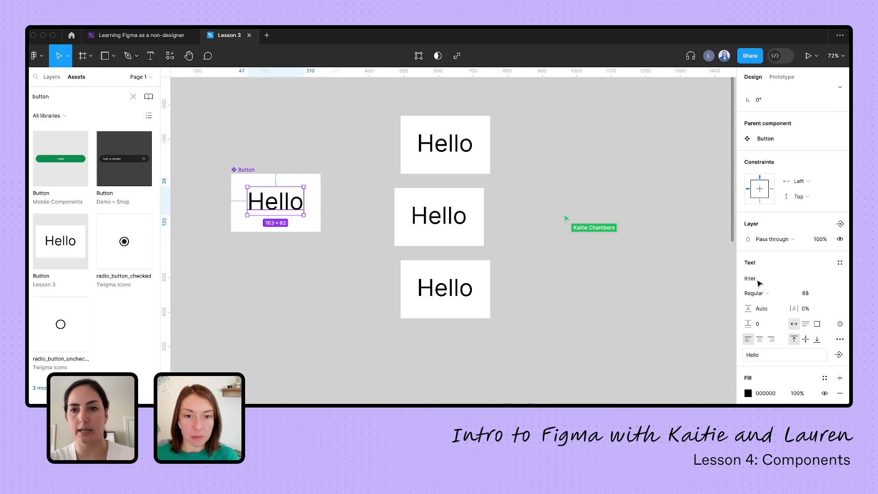
{"action": "scroll", "coordinate": [785, 371], "scroll_direction": "down", "scroll_amount": 1}
{"action": "left_click", "coordinate": [748, 300]}
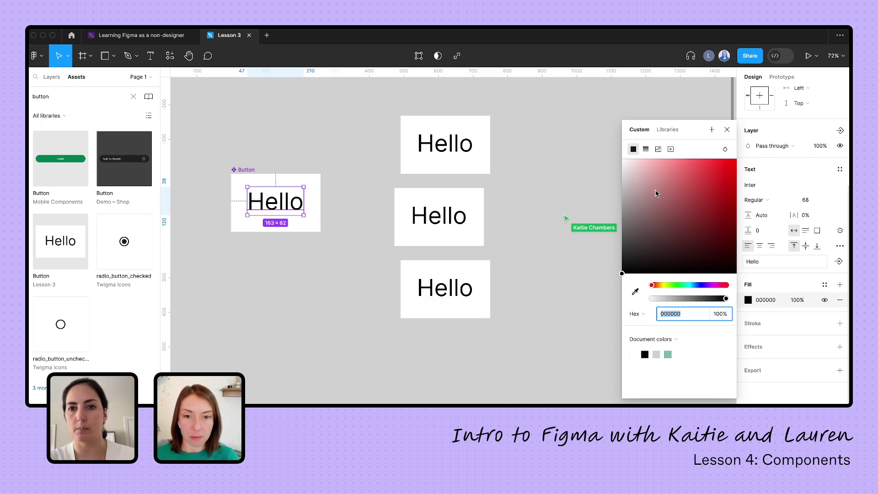
{"action": "left_click_drag", "start_coordinate": [658, 194], "coordinate": [607, 156]}
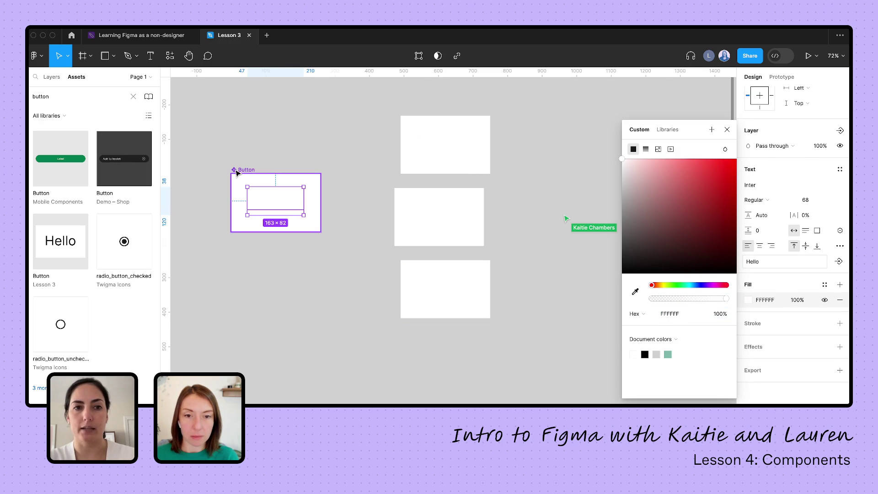
Step: Set the Button main component's background fill to black, 000000
{"action": "left_click", "coordinate": [236, 170]}
{"action": "left_click", "coordinate": [748, 261]}
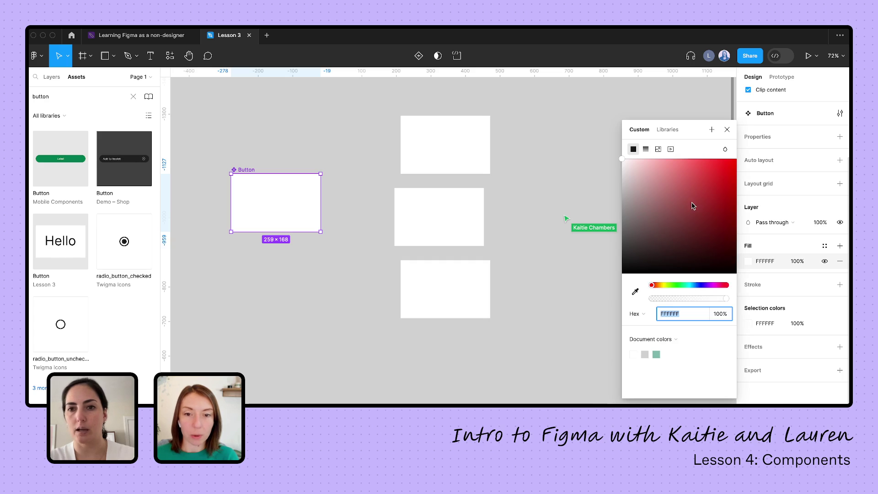
{"action": "left_click_drag", "start_coordinate": [690, 204], "coordinate": [618, 277]}
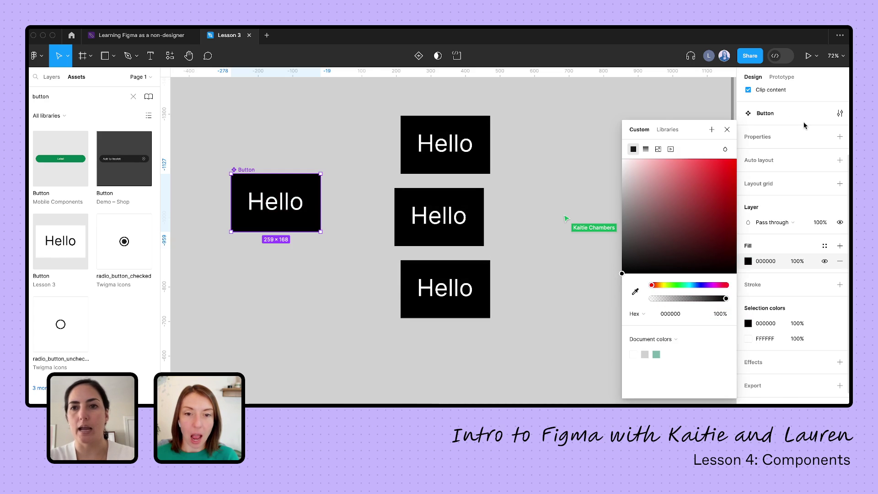
{"action": "left_click", "coordinate": [504, 207]}
Step: Round the Button main component's corners with a radius of 88 and deselect it
{"action": "left_click", "coordinate": [233, 179]}
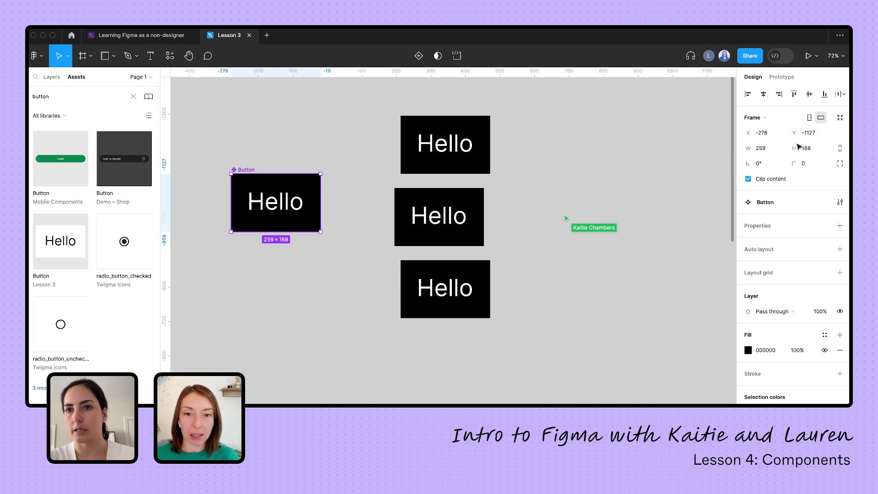
{"action": "left_click", "coordinate": [806, 163]}
{"action": "key", "text": "shift+Up"}
{"action": "key", "text": "shift+Up"}
{"action": "key", "text": "shift+Up"}
{"action": "key", "text": "shift+Up"}
{"action": "key", "text": "shift+Up"}
{"action": "key", "text": "shift+Up"}
{"action": "key", "text": "shift+Up"}
{"action": "key", "text": "shift+Up"}
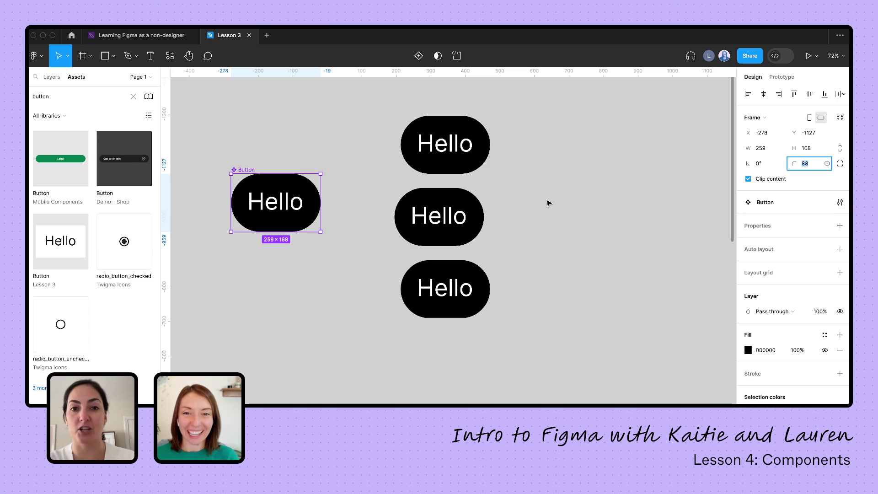
{"action": "left_click", "coordinate": [548, 202]}
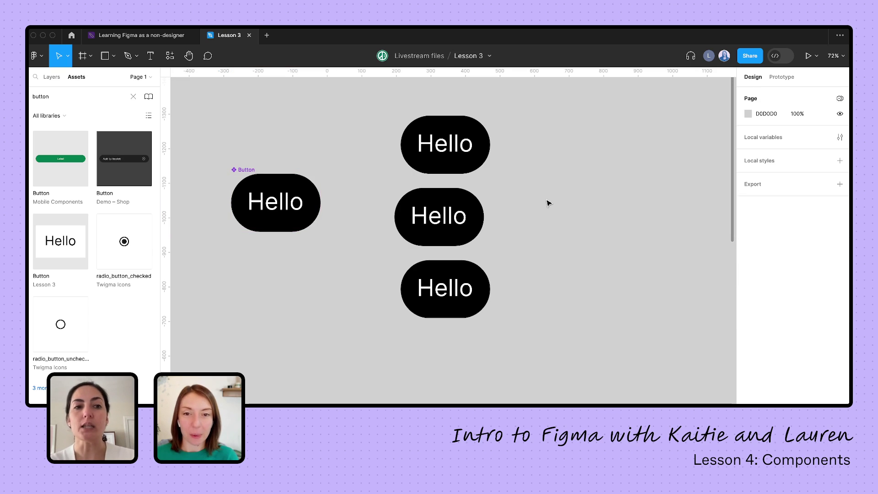
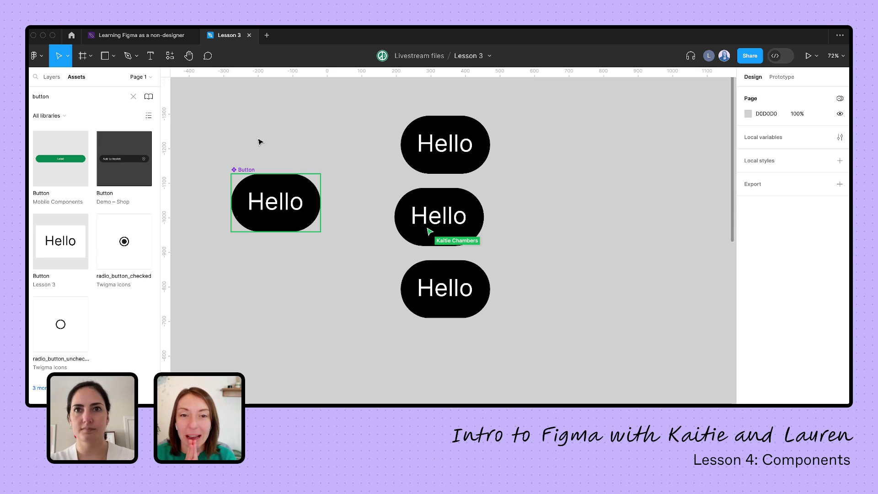
Step: Insert an instance of the Mobile Components Button and place it to the right of the Hello instances, at about X 885, Y -1110
{"action": "left_click", "coordinate": [56, 158]}
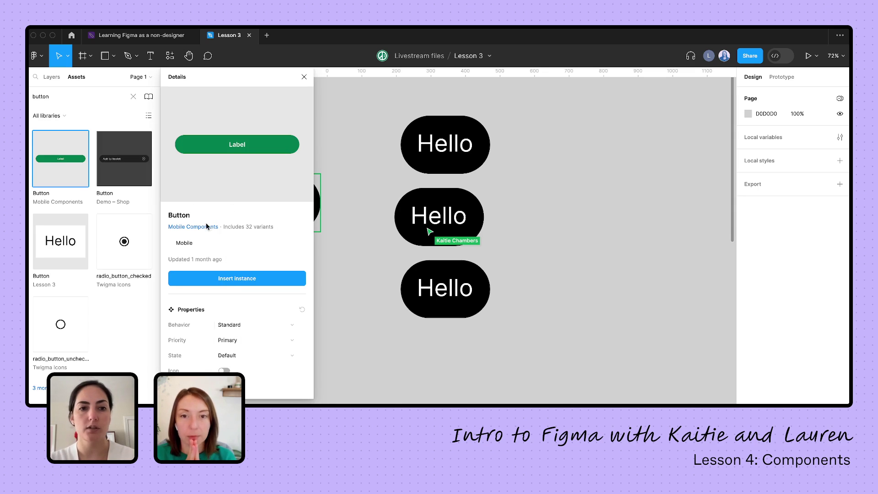
{"action": "left_click", "coordinate": [229, 280]}
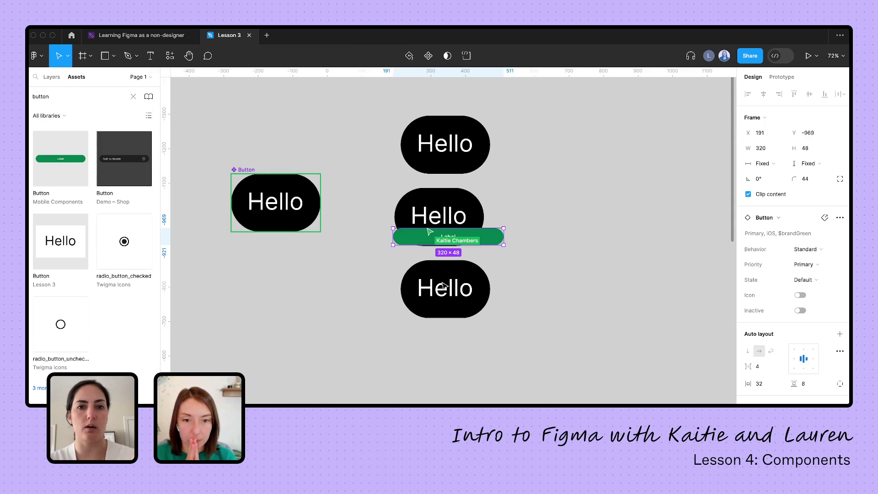
{"action": "left_click_drag", "start_coordinate": [428, 237], "coordinate": [603, 186]}
{"action": "scroll", "coordinate": [604, 187], "scroll_direction": "right", "scroll_amount": 8}
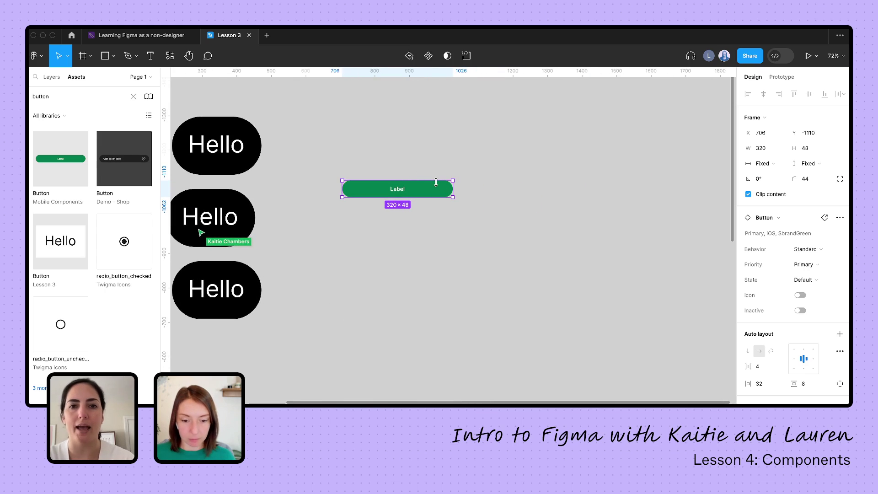
{"action": "left_click_drag", "start_coordinate": [436, 189], "coordinate": [497, 191]}
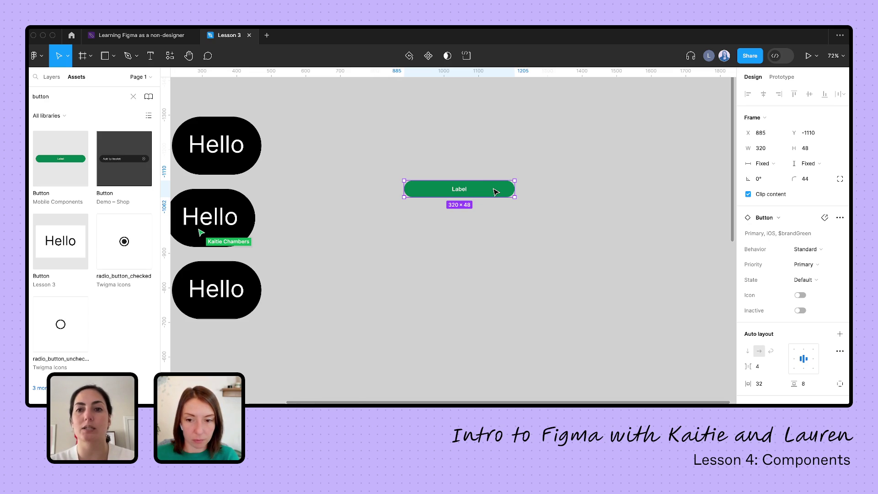
Step: Override the Label button instance's fill with the Brand/Accent colour style
{"action": "scroll", "coordinate": [795, 265], "scroll_direction": "down", "scroll_amount": 3}
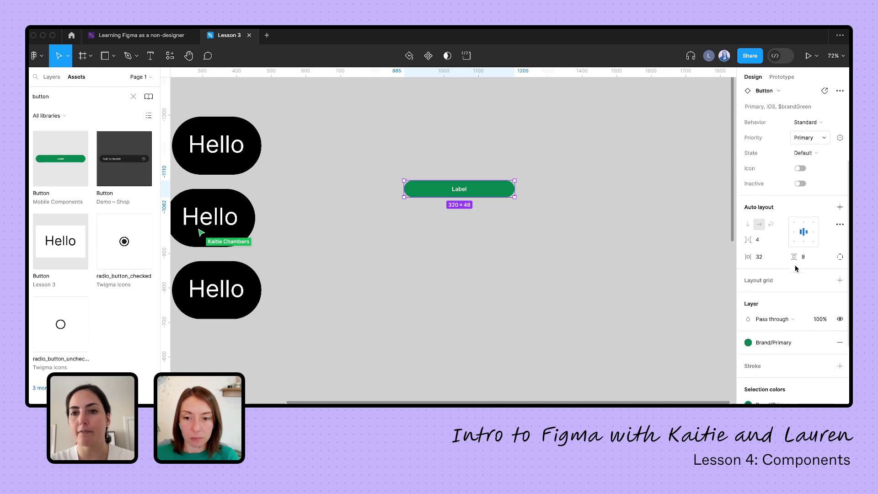
{"action": "scroll", "coordinate": [777, 324], "scroll_direction": "down", "scroll_amount": 2}
{"action": "left_click", "coordinate": [758, 283]}
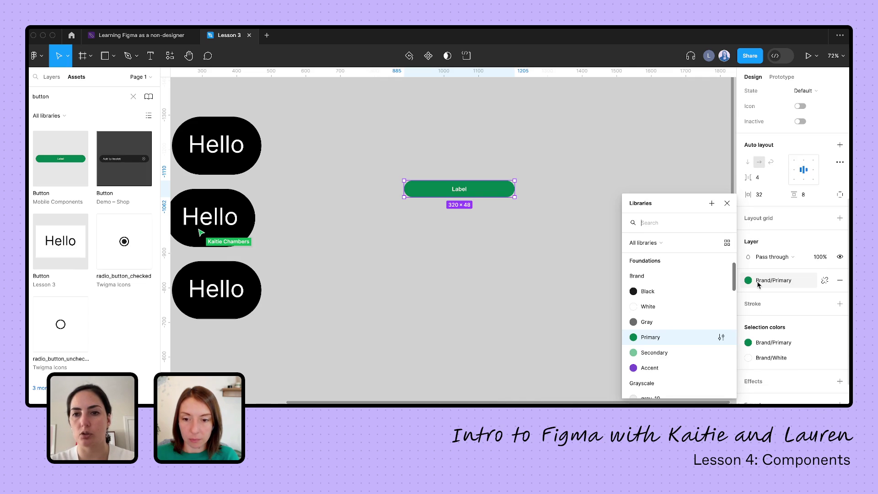
{"action": "scroll", "coordinate": [669, 335], "scroll_direction": "down", "scroll_amount": 1}
{"action": "left_click", "coordinate": [645, 336]}
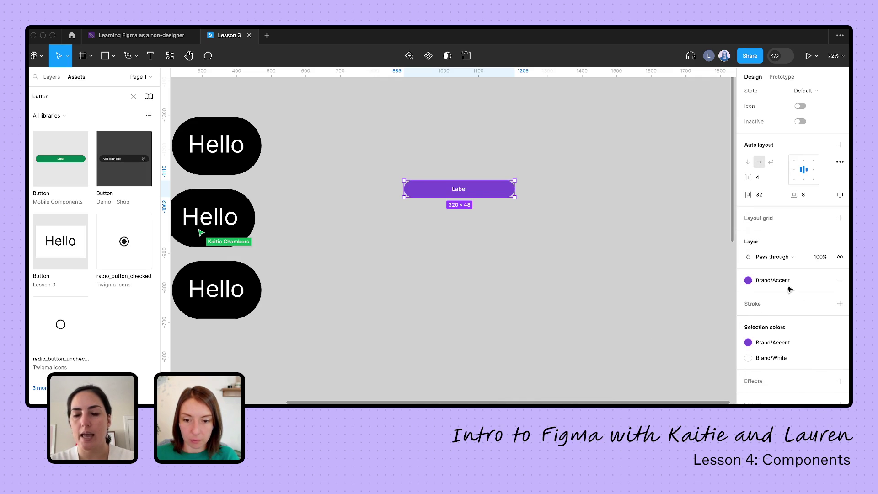
Step: Apply the Body - Small/Strong text style to the Label text inside the Mobile Components button instance and deselect it
{"action": "double_click", "coordinate": [462, 190]}
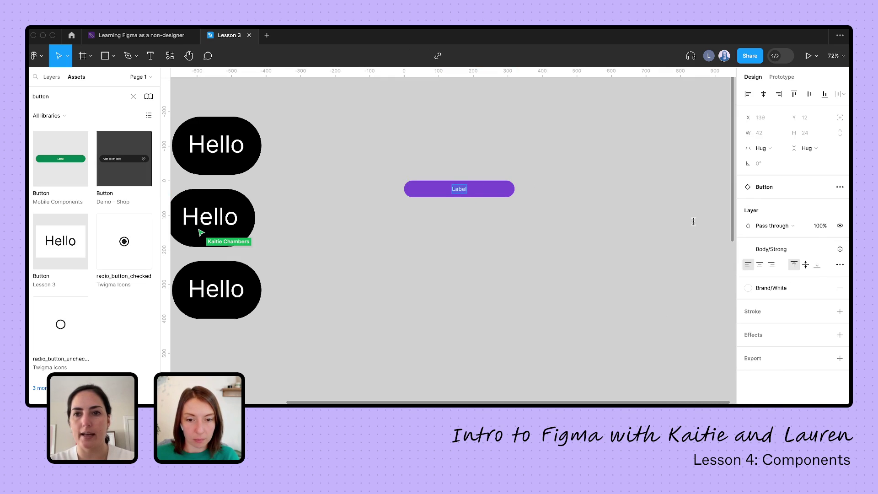
{"action": "left_click", "coordinate": [772, 249]}
{"action": "scroll", "coordinate": [772, 346], "scroll_direction": "down", "scroll_amount": 2}
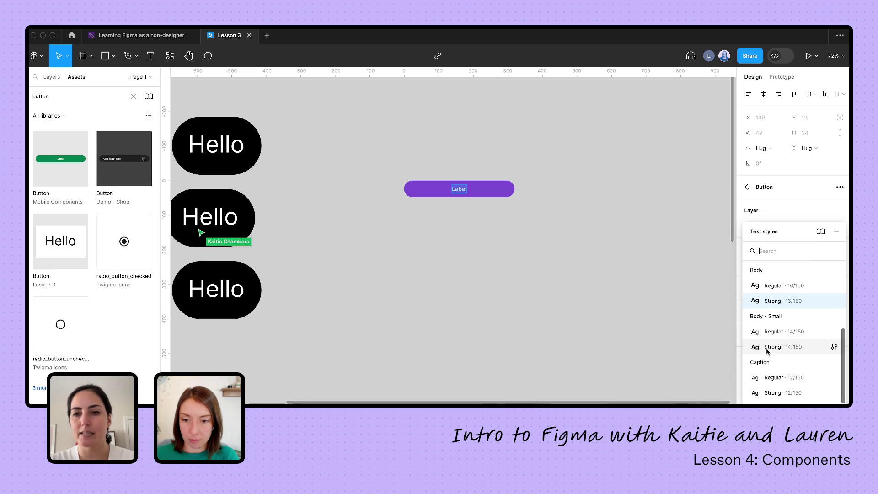
{"action": "left_click", "coordinate": [772, 347]}
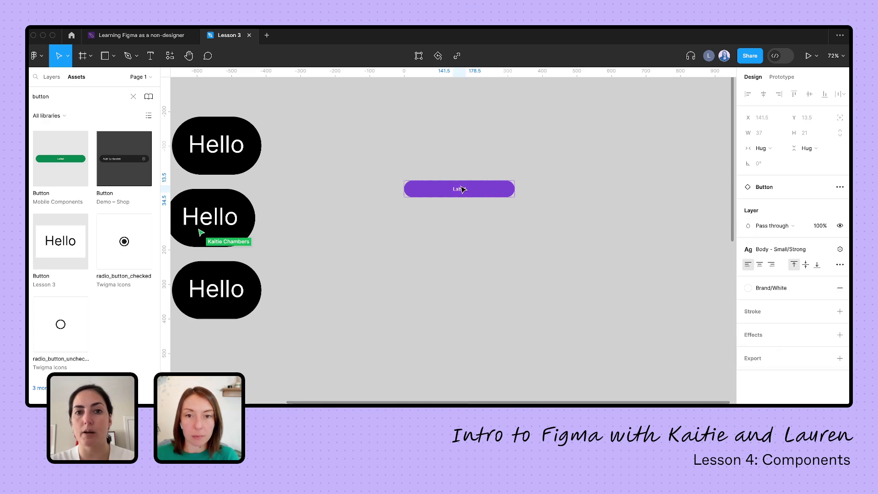
{"action": "left_click", "coordinate": [483, 161]}
Step: Reset all changes on the Label button instance and deselect it
{"action": "scroll", "coordinate": [484, 160], "scroll_direction": "up", "scroll_amount": 5, "text": "ctrl"}
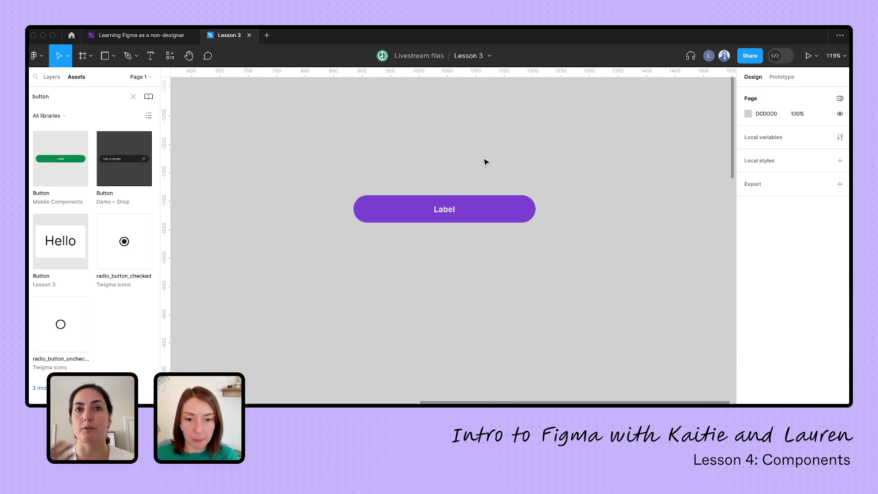
{"action": "left_click", "coordinate": [494, 211]}
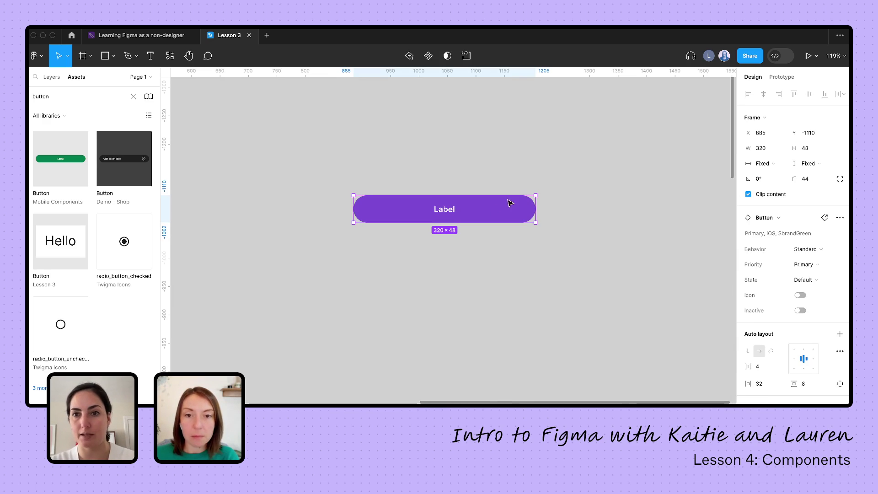
{"action": "left_click", "coordinate": [839, 219]}
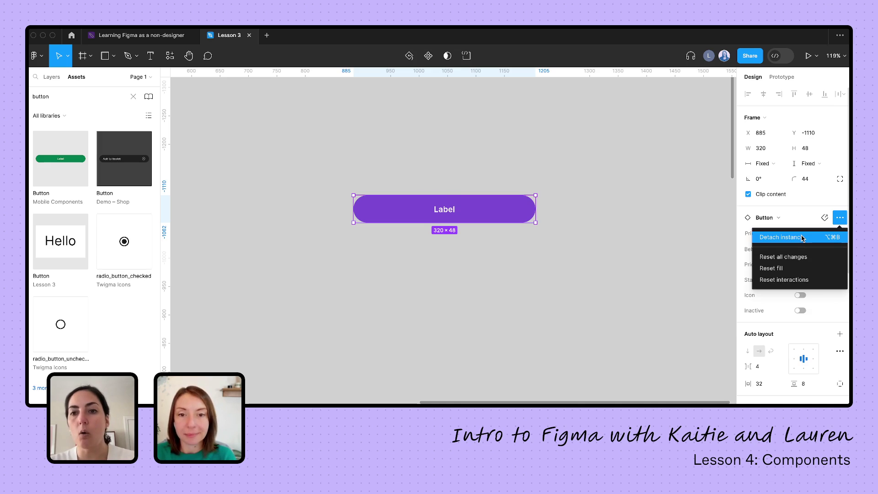
{"action": "left_click", "coordinate": [786, 257]}
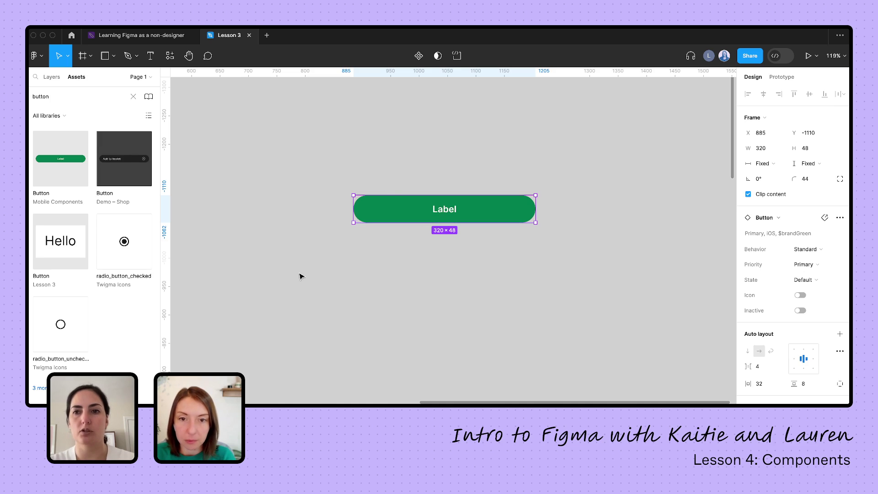
{"action": "left_click", "coordinate": [617, 250]}
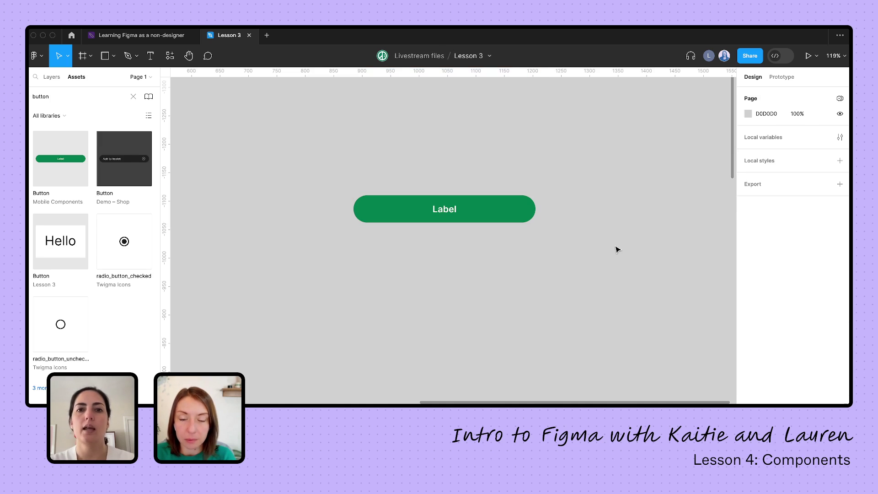
{"action": "left_click", "coordinate": [493, 199]}
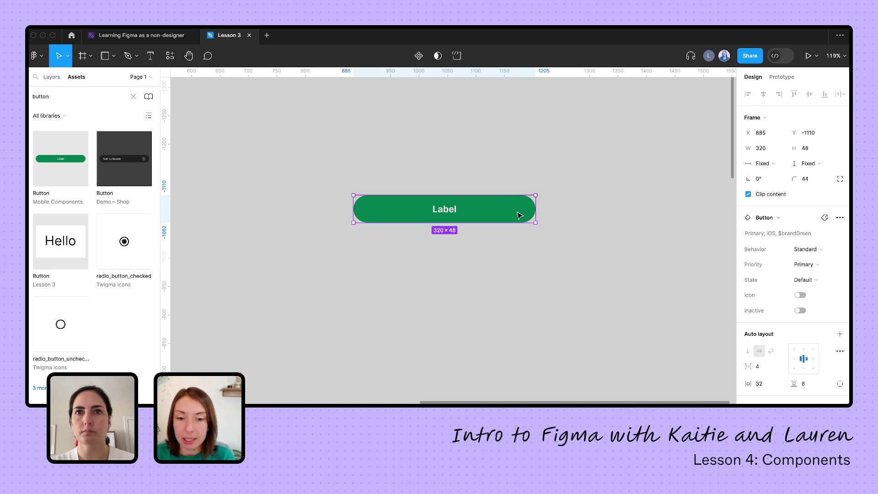
{"action": "left_click", "coordinate": [514, 252]}
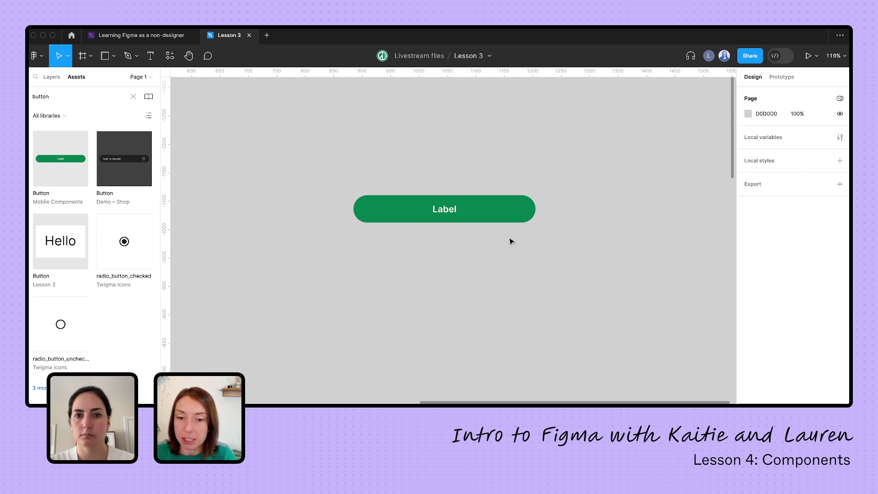
{"action": "left_click", "coordinate": [503, 205]}
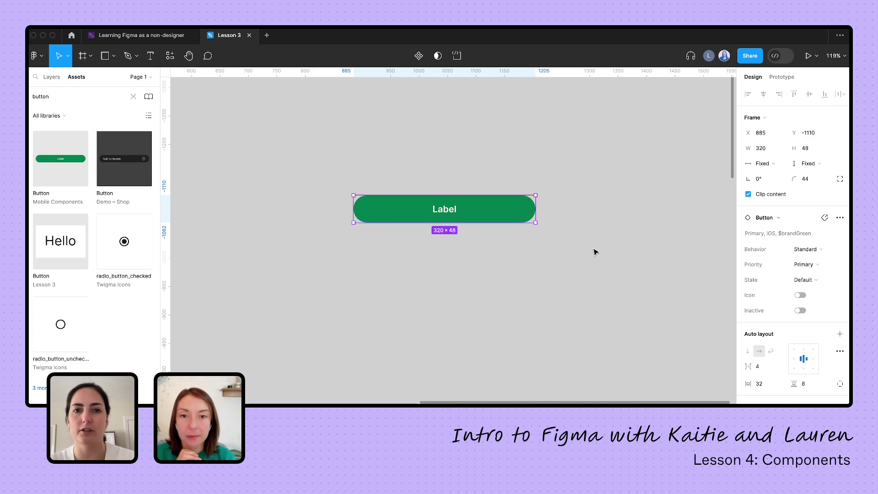
{"action": "left_click", "coordinate": [615, 194]}
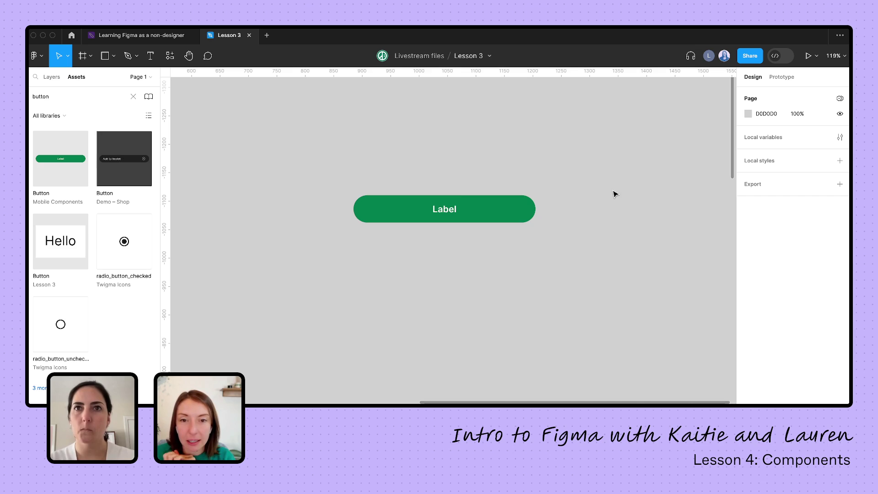
{"action": "left_click", "coordinate": [453, 206]}
{"action": "left_click", "coordinate": [620, 233]}
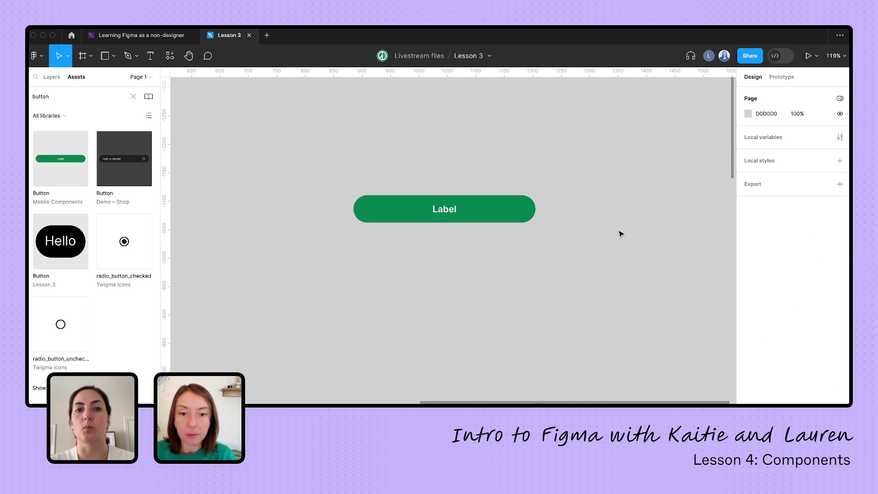
Step: Examine the component documentation of the Label button instance and close it again
{"action": "left_click", "coordinate": [510, 216]}
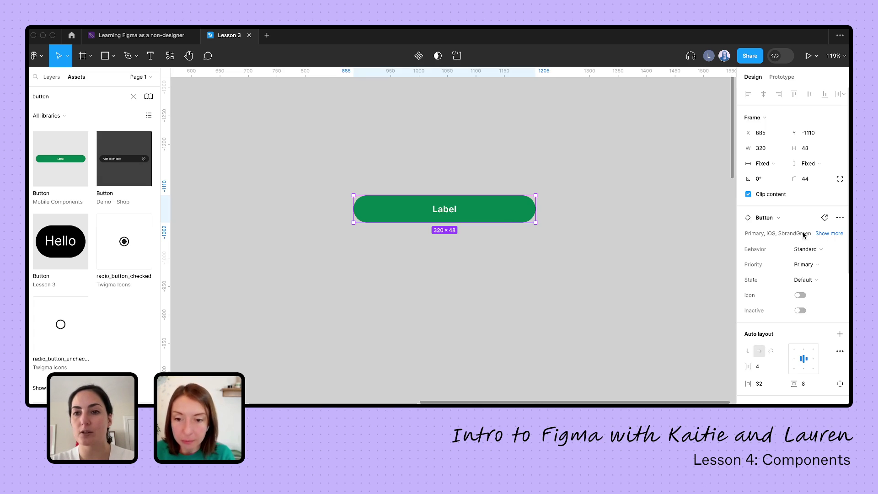
{"action": "left_click", "coordinate": [831, 236]}
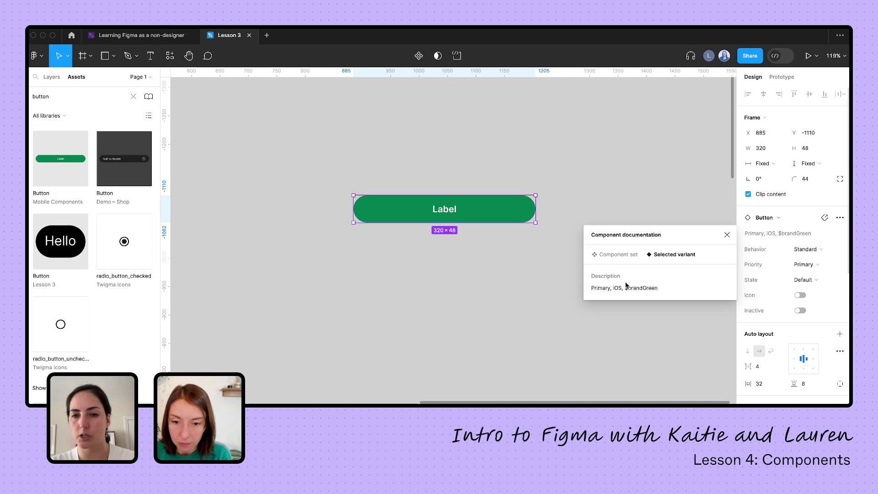
{"action": "left_click", "coordinate": [727, 234]}
Step: Insert the Components library's Button below the Label button, at about X 896, Y -1011, and open its full component documentation
{"action": "scroll", "coordinate": [102, 203], "scroll_direction": "down", "scroll_amount": 8}
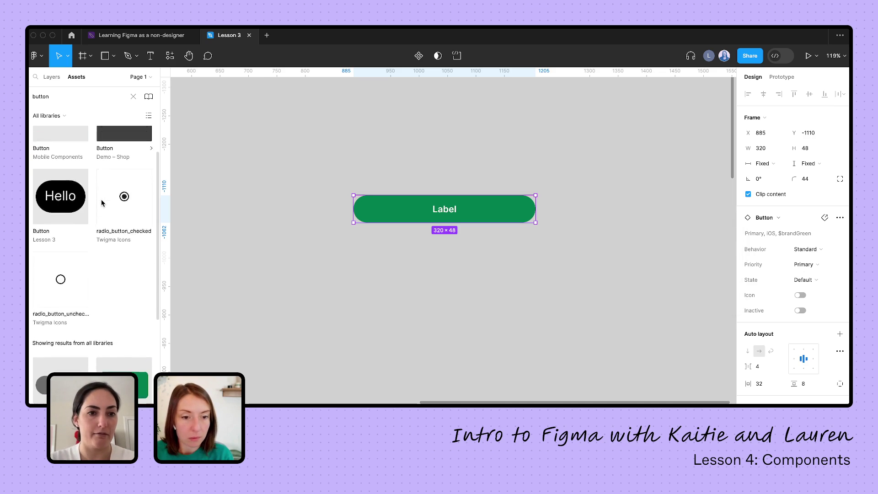
{"action": "left_click", "coordinate": [128, 268]}
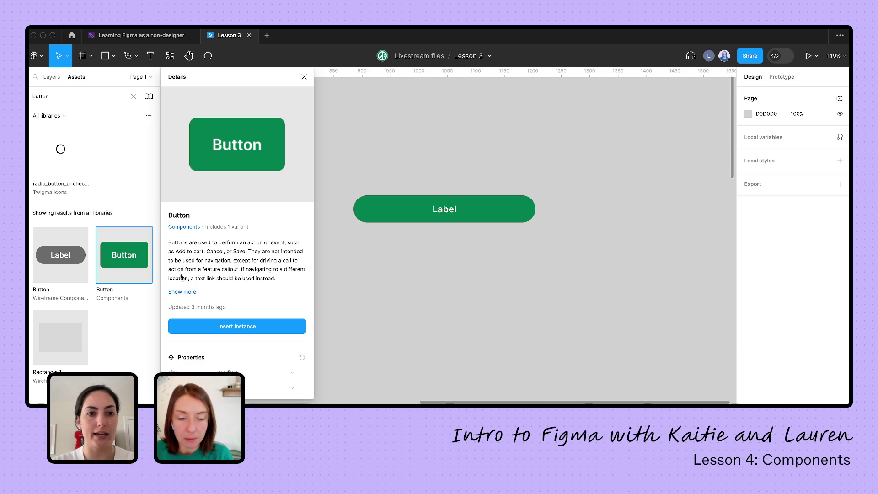
{"action": "left_click", "coordinate": [304, 77]}
{"action": "left_click_drag", "start_coordinate": [123, 254], "coordinate": [391, 269]}
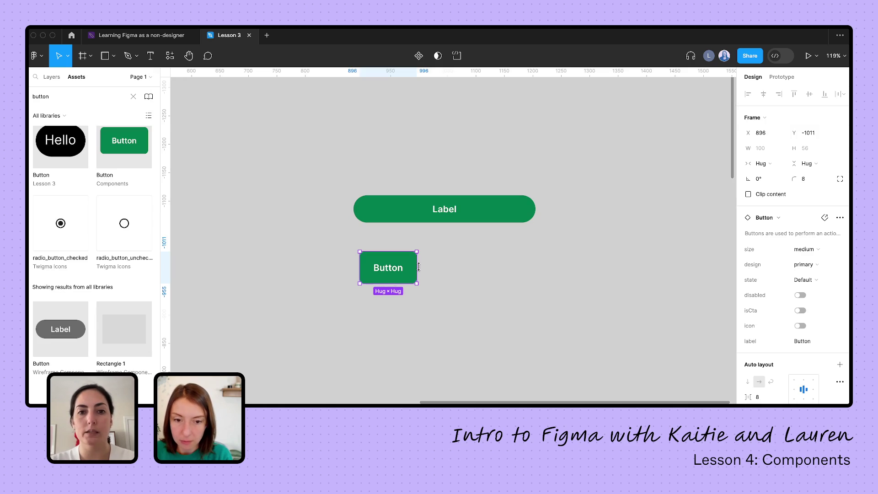
{"action": "mouse_move", "coordinate": [818, 233]}
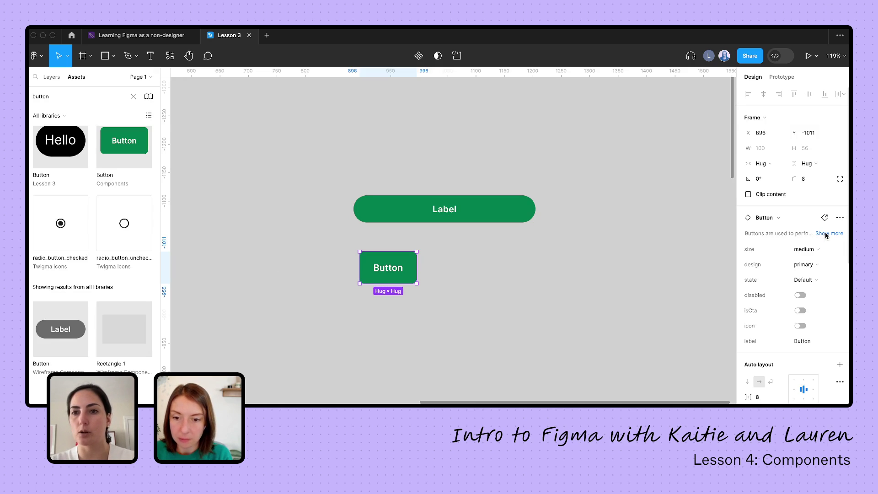
{"action": "left_click", "coordinate": [826, 234]}
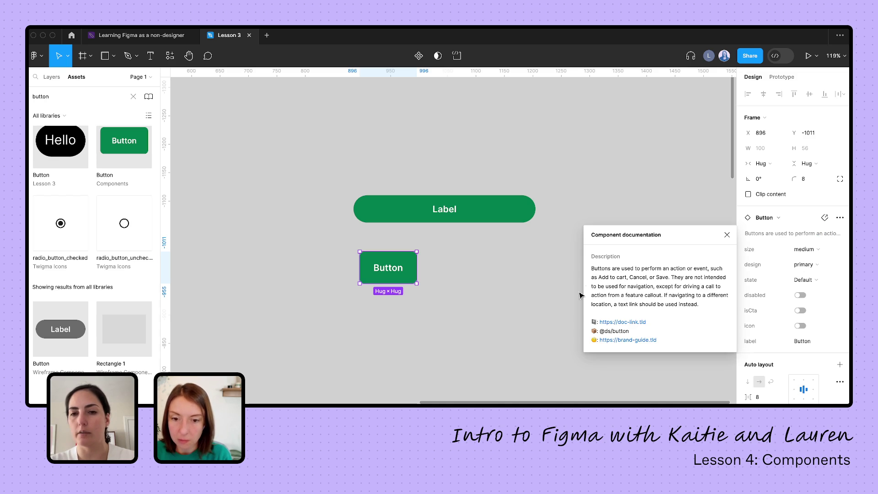
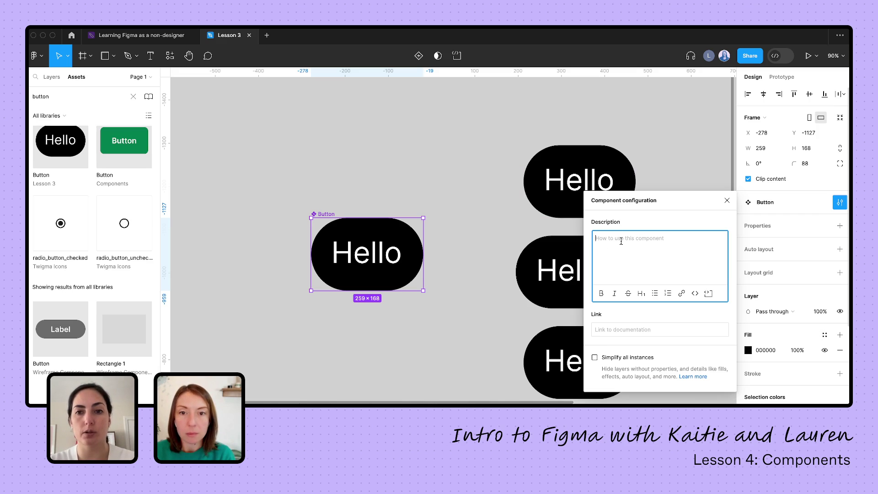
Step: Close the component configuration and search the assets of all libraries for heart
{"action": "left_click", "coordinate": [727, 200]}
{"action": "left_click", "coordinate": [59, 99]}
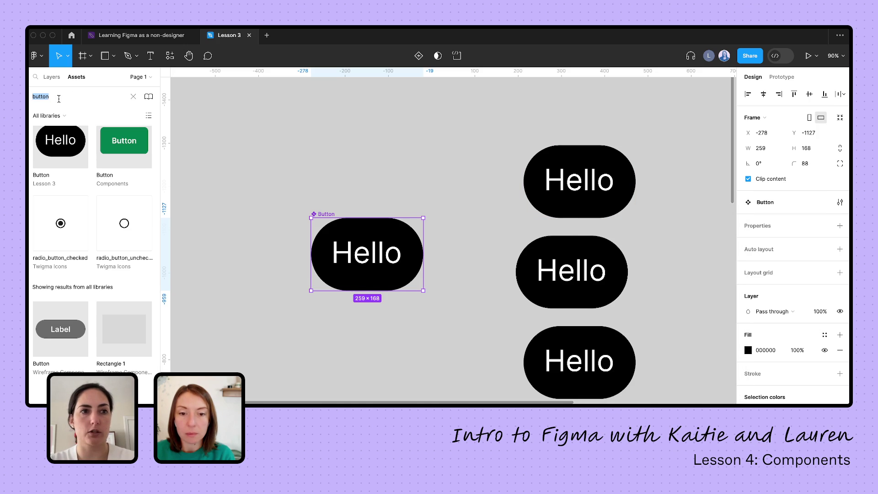
{"action": "left_click", "coordinate": [134, 96]}
{"action": "type", "text": "but"}
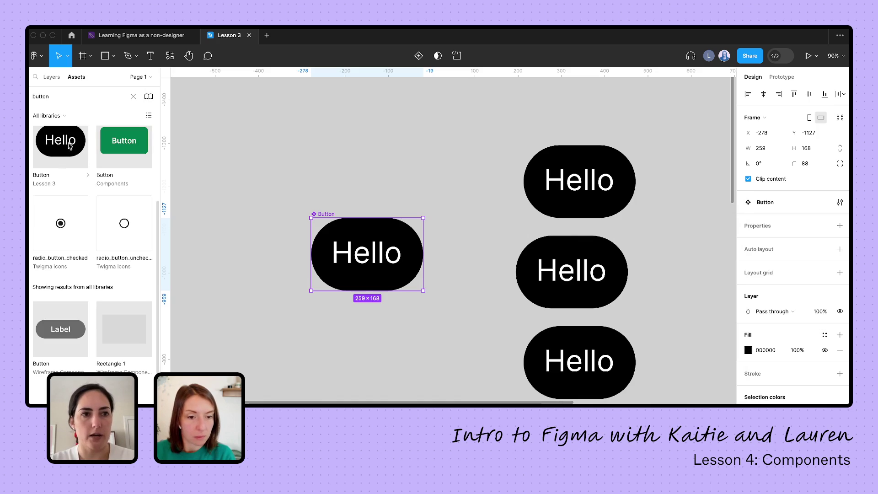
{"action": "double_click", "coordinate": [48, 97]}
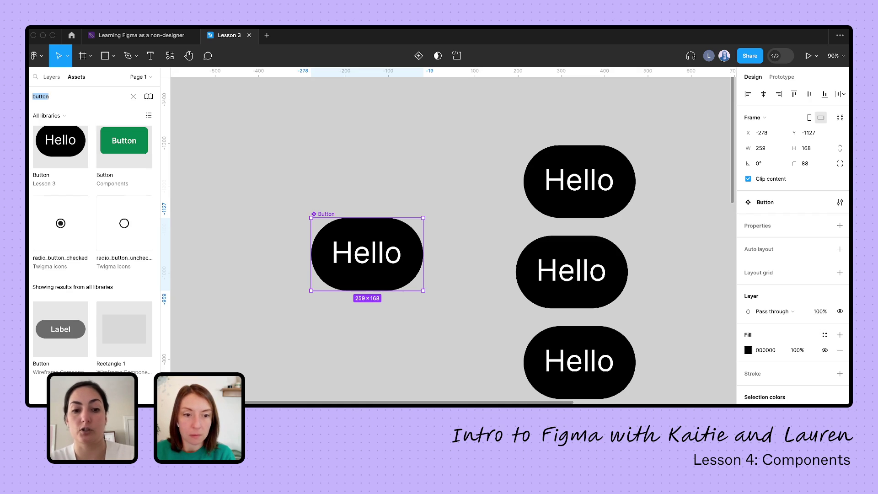
{"action": "type", "text": "heart"}
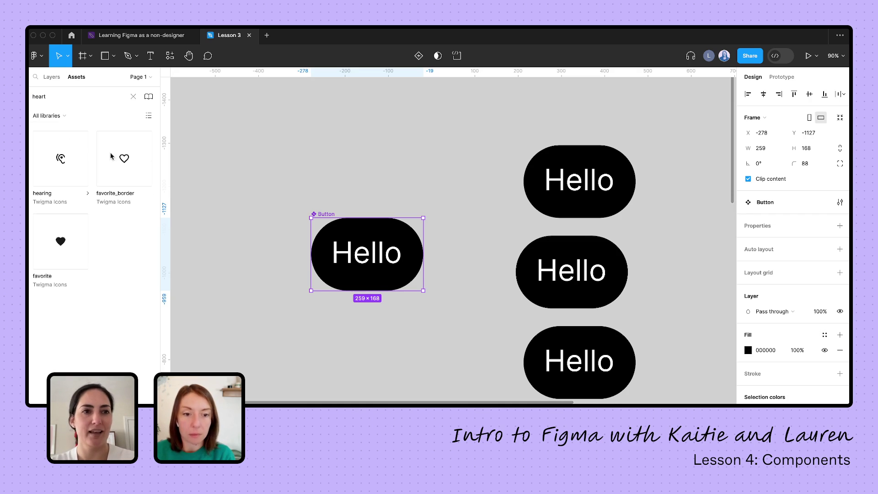
Step: Add the description heart to the Button main component, close its configuration and deselect it
{"action": "left_click", "coordinate": [361, 146]}
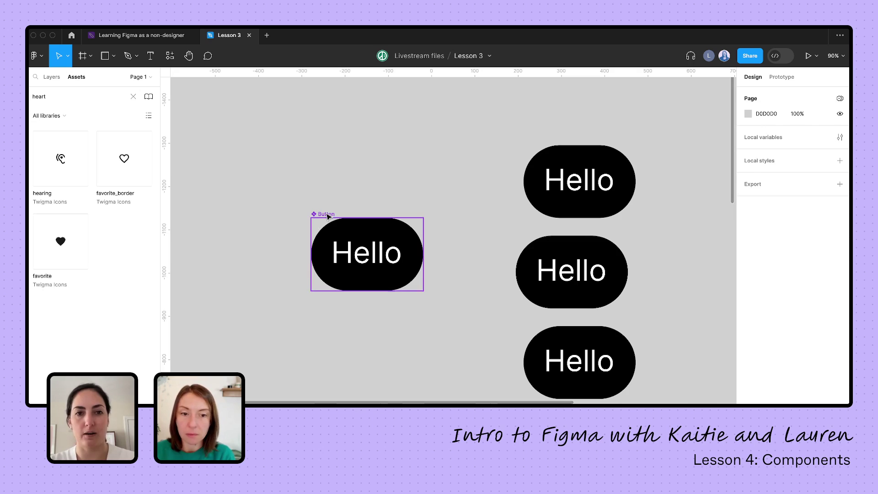
{"action": "left_click", "coordinate": [318, 229]}
{"action": "left_click", "coordinate": [840, 203]}
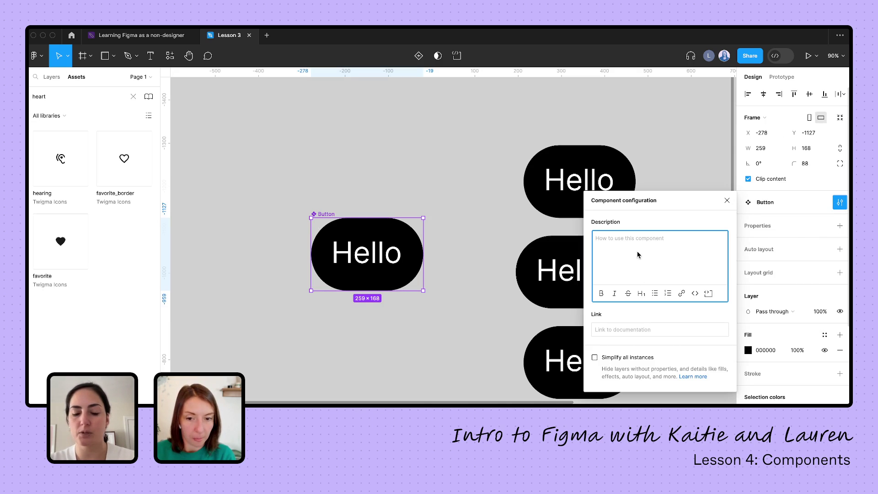
{"action": "type", "text": "heart"}
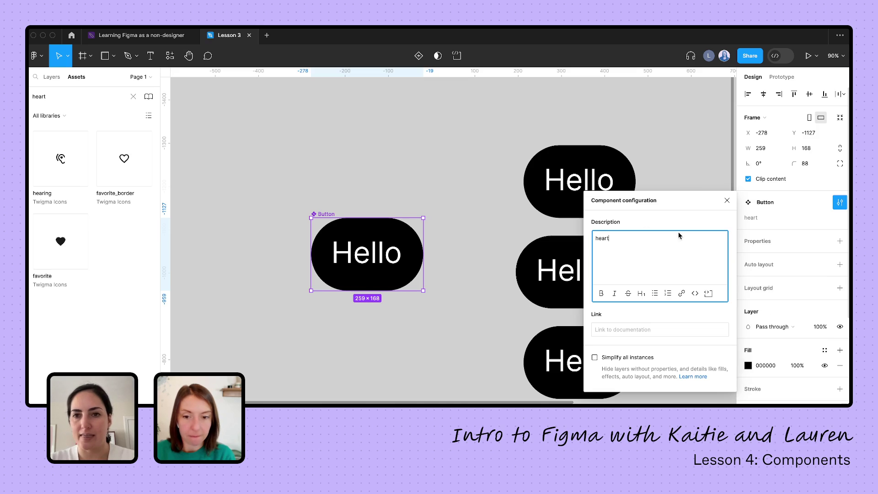
{"action": "left_click", "coordinate": [727, 200]}
{"action": "left_click", "coordinate": [368, 125]}
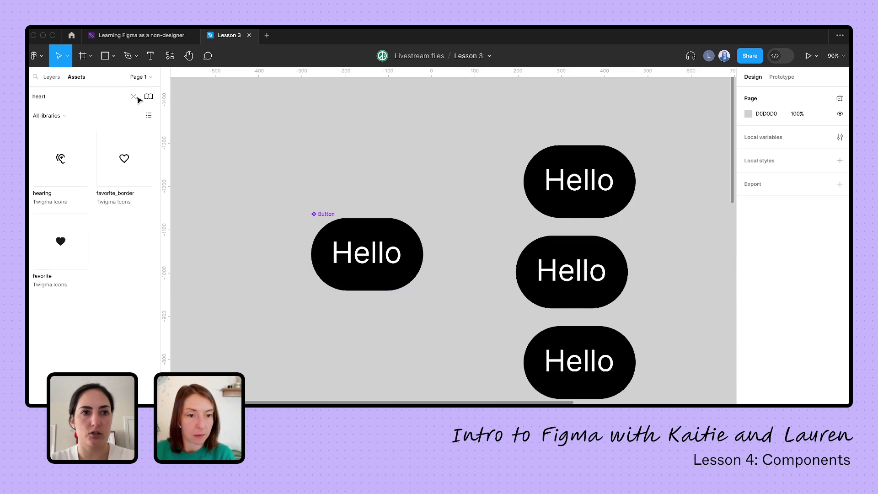
Step: Search all libraries for heart again and insert the Lesson 3 Button above the main component, at about X -288, Y -1378
{"action": "left_click", "coordinate": [133, 96]}
{"action": "type", "text": "he"}
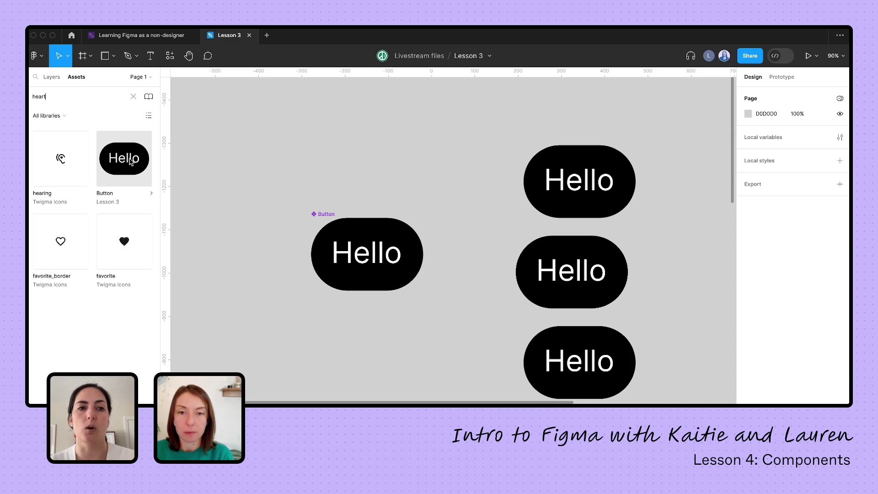
{"action": "left_click_drag", "start_coordinate": [130, 161], "coordinate": [370, 148]}
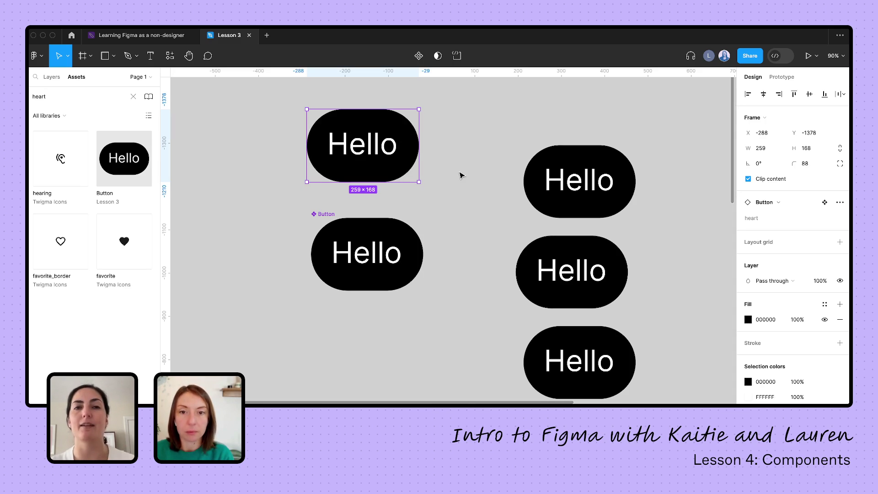
{"action": "left_click", "coordinate": [479, 196]}
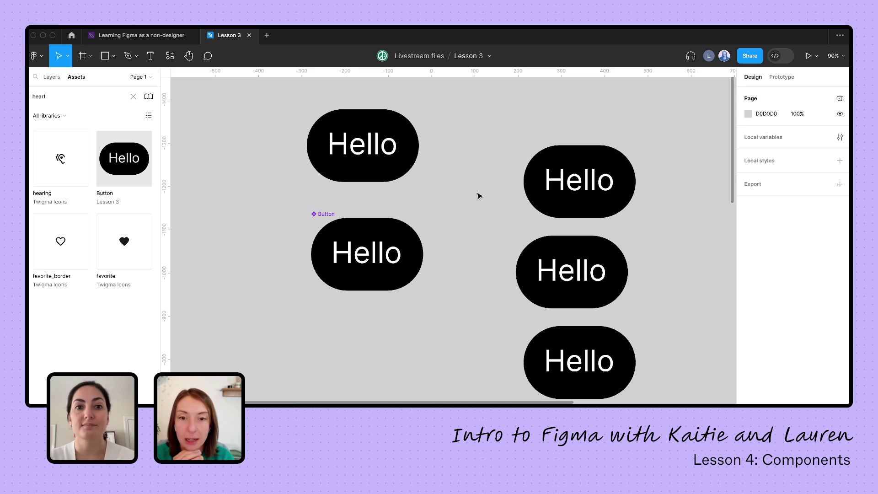
Step: Compare the properties of the Button main component with those of the green Label button instance
{"action": "scroll", "coordinate": [478, 196], "scroll_direction": "down", "scroll_amount": 5}
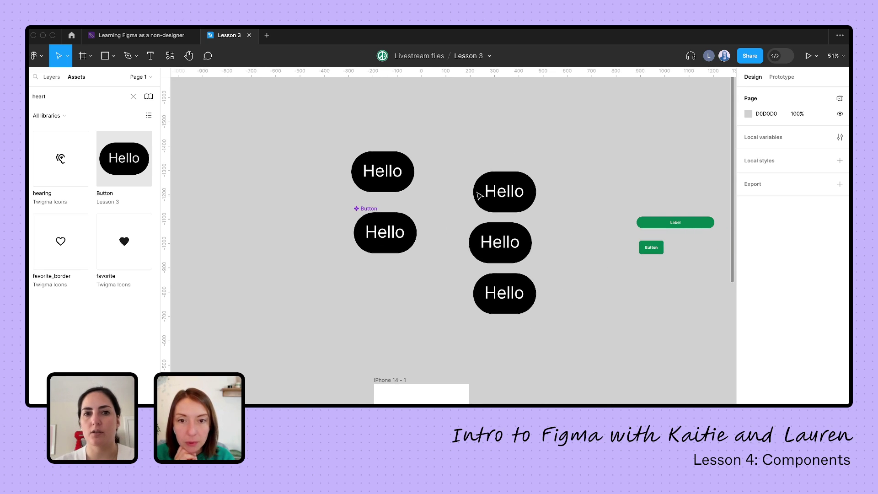
{"action": "left_click", "coordinate": [370, 211]}
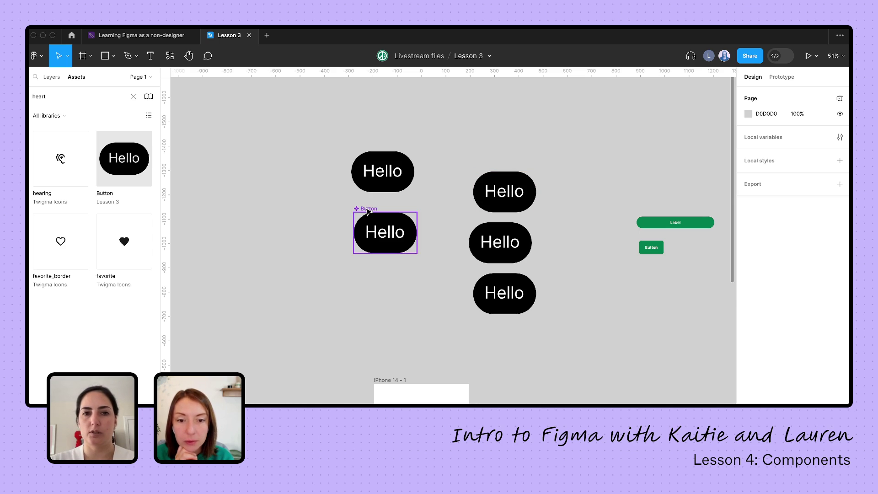
{"action": "scroll", "coordinate": [433, 248], "scroll_direction": "up", "scroll_amount": 5}
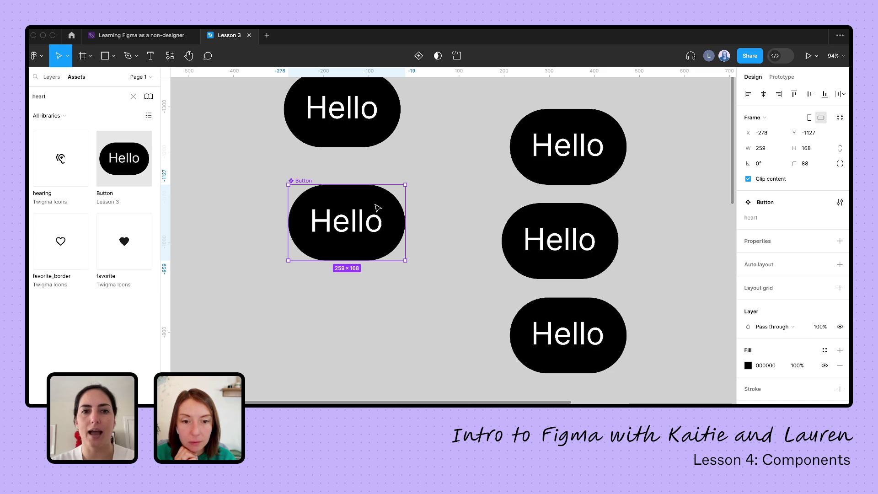
{"action": "scroll", "coordinate": [491, 186], "scroll_direction": "down", "scroll_amount": 5}
{"action": "scroll", "coordinate": [436, 245], "scroll_direction": "right", "scroll_amount": 3}
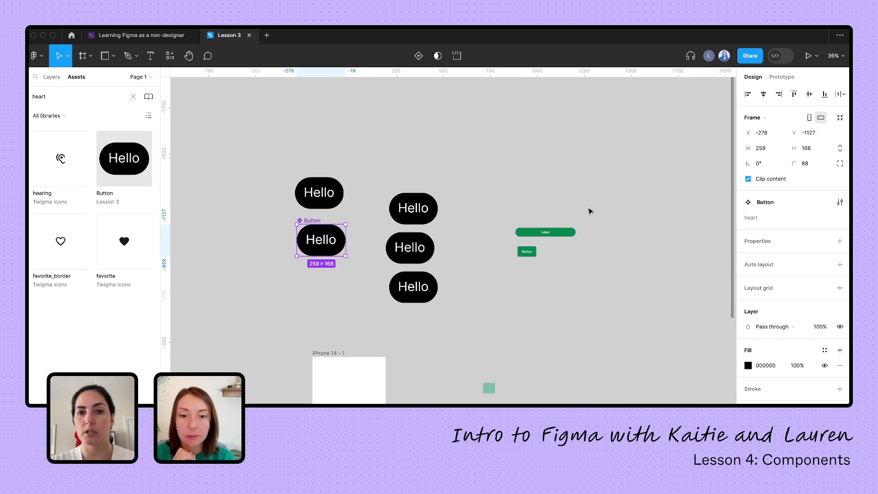
{"action": "left_click", "coordinate": [565, 234]}
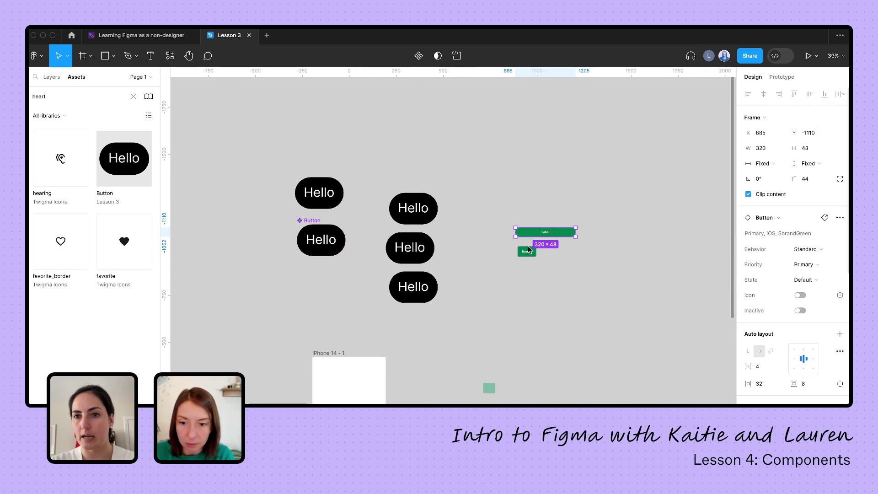
Step: Add a second variant to the Button main component
{"action": "left_click", "coordinate": [321, 238]}
{"action": "scroll", "coordinate": [321, 239], "scroll_direction": "up", "scroll_amount": 4}
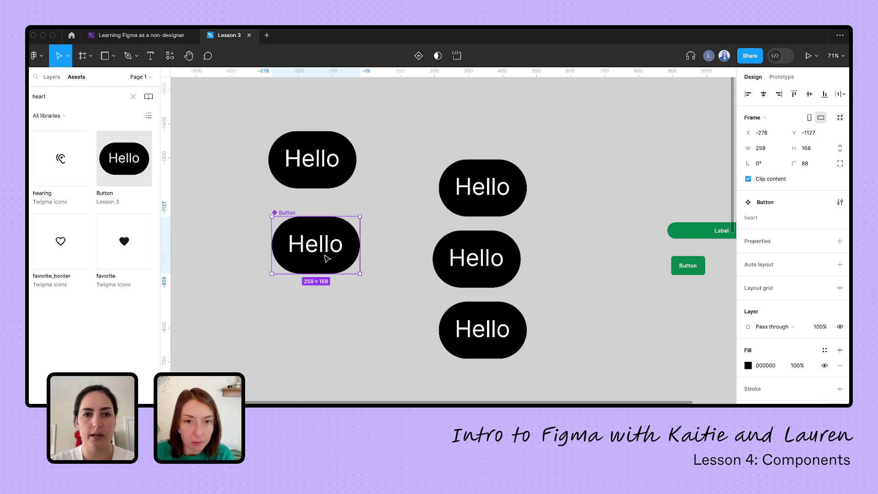
{"action": "left_click", "coordinate": [418, 56]}
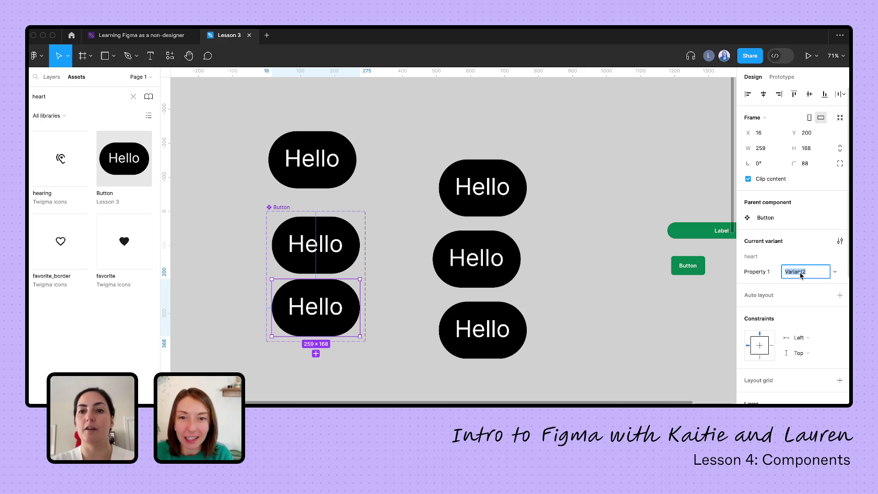
{"action": "type", "text": "Default"}
{"action": "key", "text": "Return"}
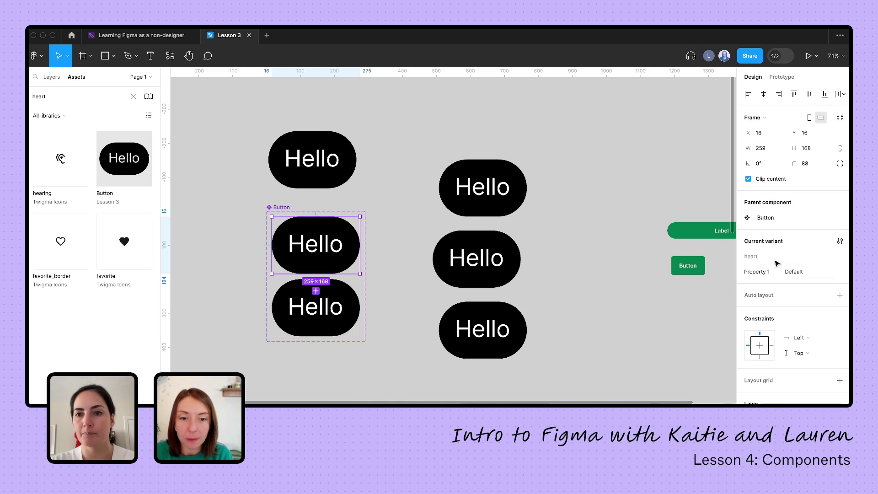
{"action": "key", "text": "ctrl+z"}
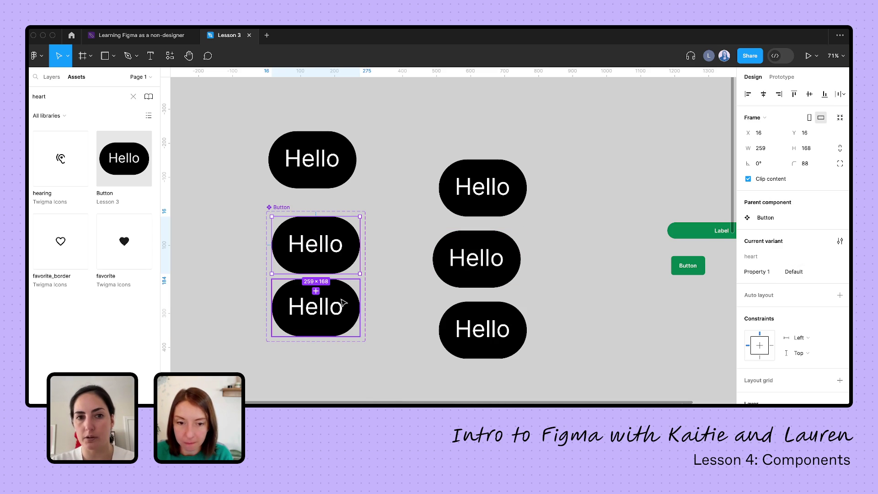
Step: Set Property 1 to secondary for the lower Button variant and to primary for the upper one
{"action": "left_click", "coordinate": [795, 273]}
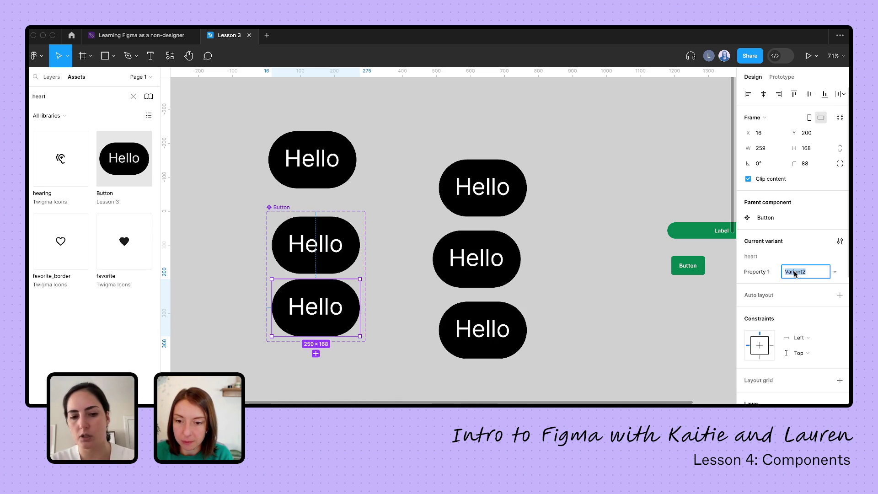
{"action": "type", "text": "sec"}
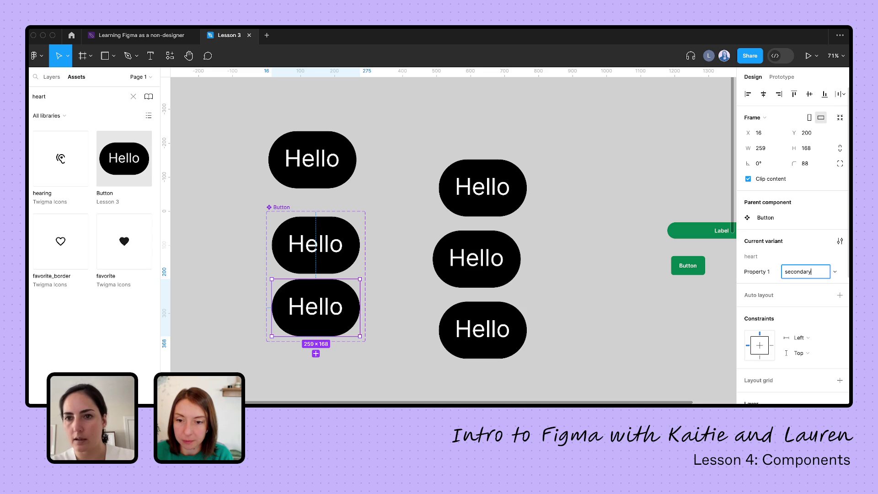
{"action": "type", "text": "ondary"}
{"action": "left_click", "coordinate": [347, 249]}
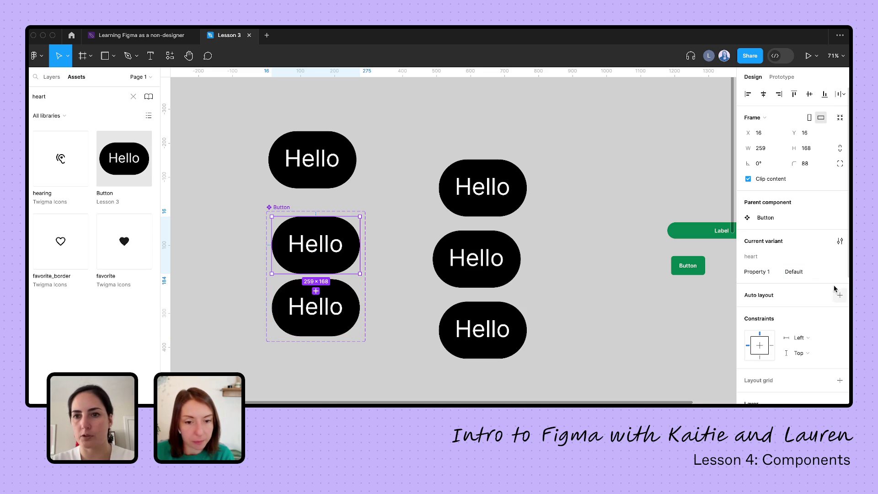
{"action": "left_click", "coordinate": [797, 271]}
{"action": "type", "text": "primary"}
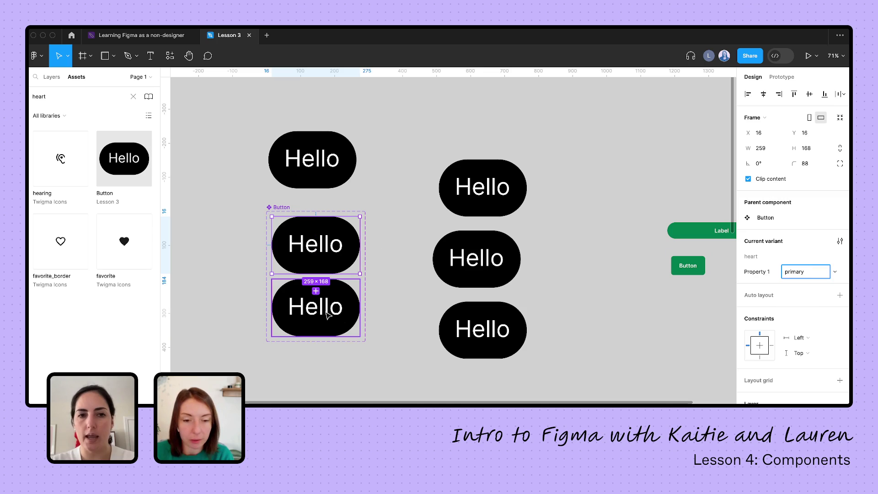
Step: Fill the secondary Button variant with the purple document color 9747FF and deselect it
{"action": "left_click", "coordinate": [329, 316]}
{"action": "scroll", "coordinate": [781, 326], "scroll_direction": "down", "scroll_amount": 2}
{"action": "scroll", "coordinate": [781, 326], "scroll_direction": "down", "scroll_amount": 2}
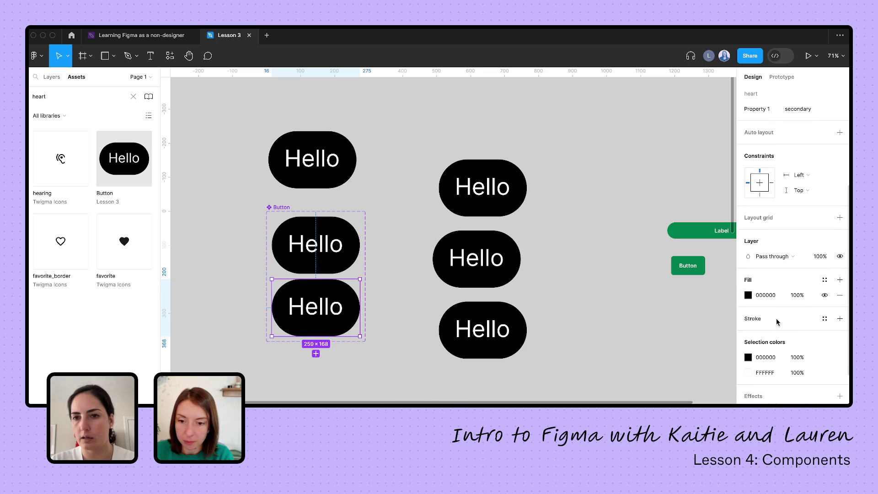
{"action": "left_click", "coordinate": [748, 295]}
{"action": "left_click", "coordinate": [711, 286]}
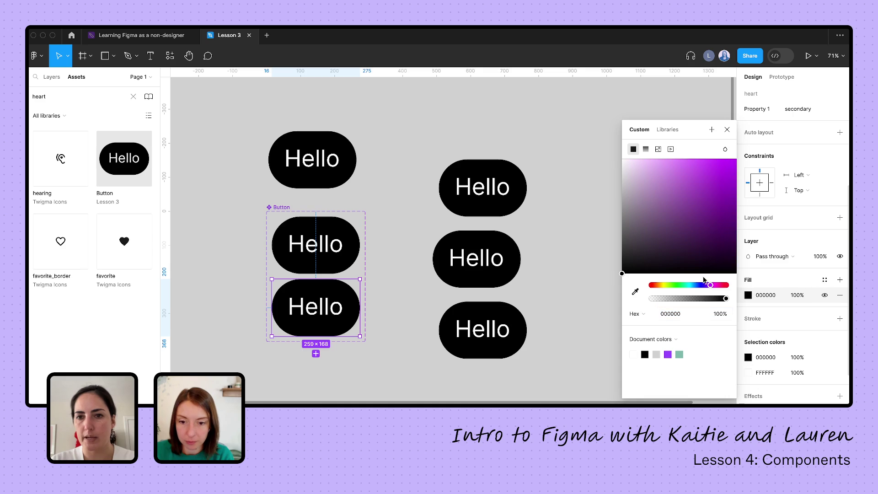
{"action": "left_click", "coordinate": [668, 354]}
{"action": "left_click", "coordinate": [414, 294]}
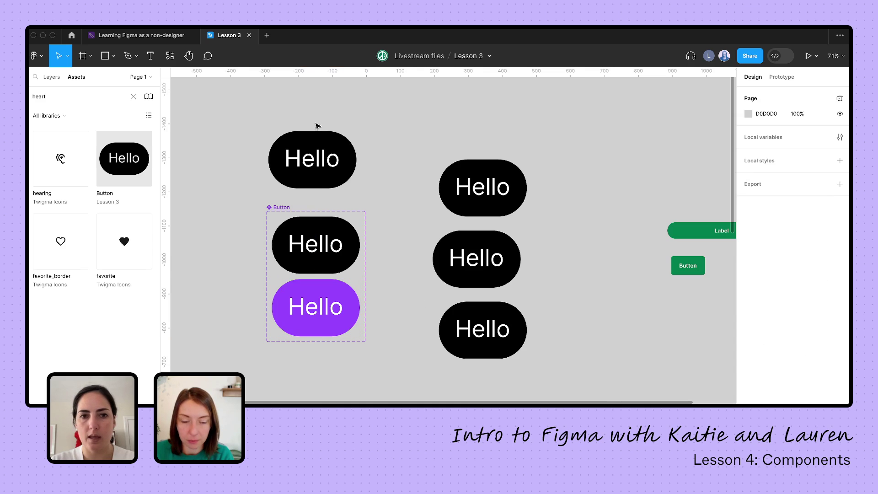
Step: Place an instance copy of the secondary variant left of the Button component set, at about X -718, Y -992
{"action": "scroll", "coordinate": [279, 251], "scroll_direction": "left", "scroll_amount": 3}
{"action": "scroll", "coordinate": [278, 251], "scroll_direction": "left", "scroll_amount": 2}
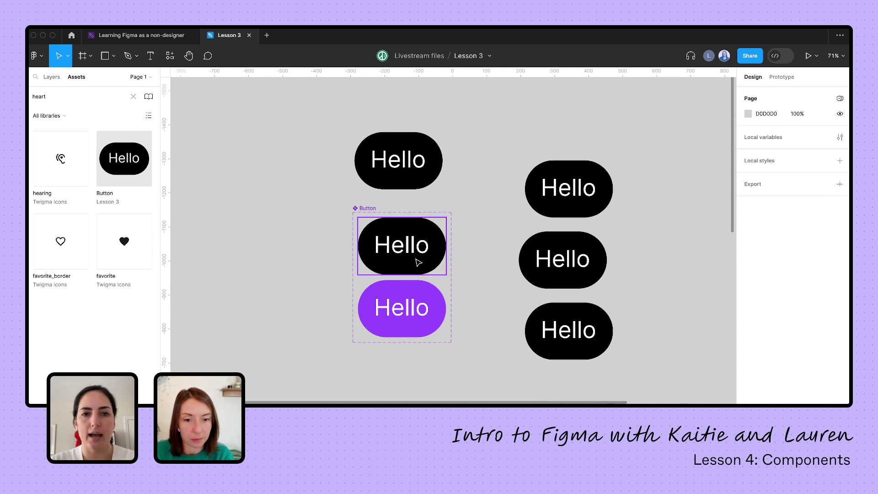
{"action": "left_click", "coordinate": [390, 308]}
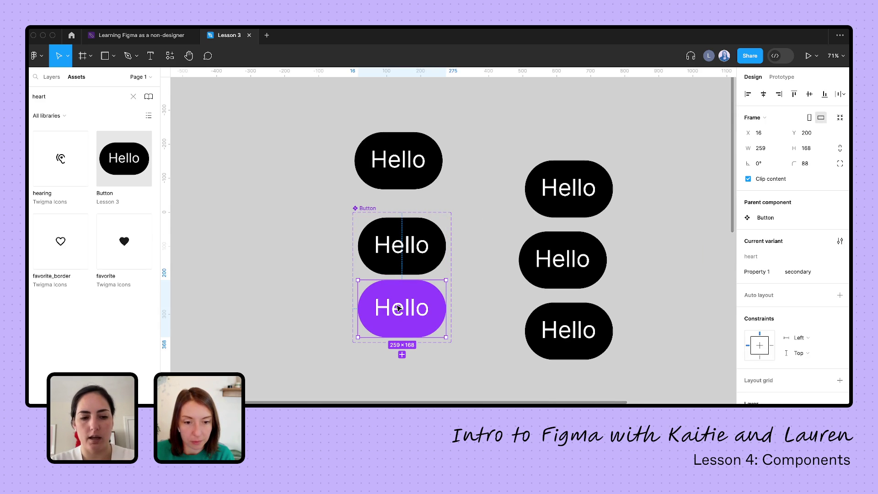
{"action": "left_click_drag", "start_coordinate": [390, 308], "coordinate": [250, 293]}
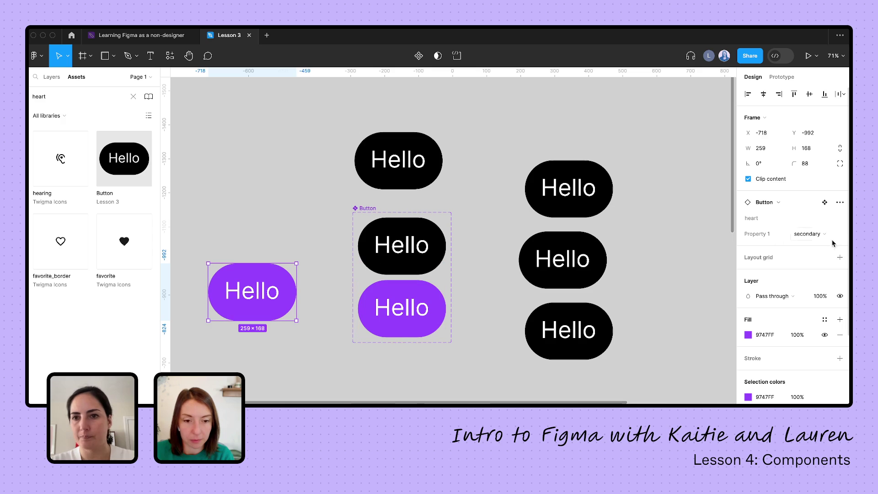
Step: Switch the new instance's Property 1 to primary and back to secondary
{"action": "left_click", "coordinate": [807, 234]}
{"action": "left_click", "coordinate": [788, 222]}
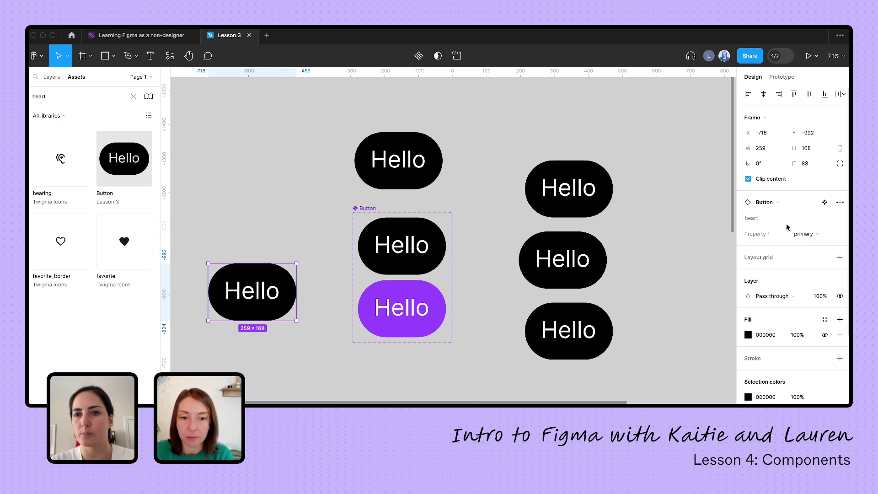
{"action": "left_click", "coordinate": [809, 234]}
{"action": "left_click", "coordinate": [788, 246]}
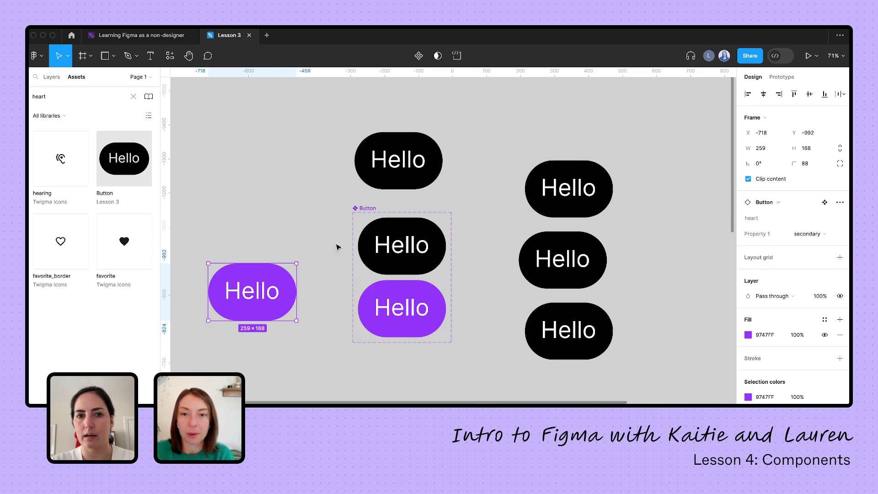
Step: Rename the Button component's variant property Property 1 as type
{"action": "left_click", "coordinate": [372, 217]}
{"action": "left_click", "coordinate": [388, 230]}
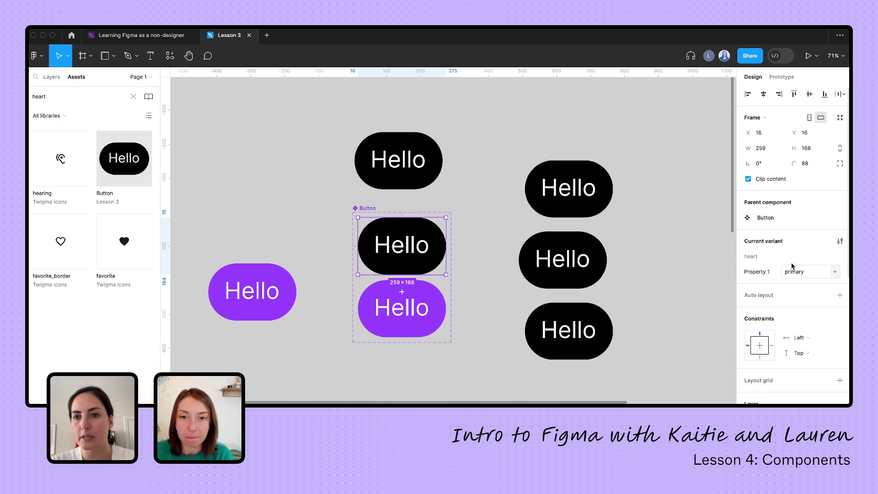
{"action": "double_click", "coordinate": [756, 272]}
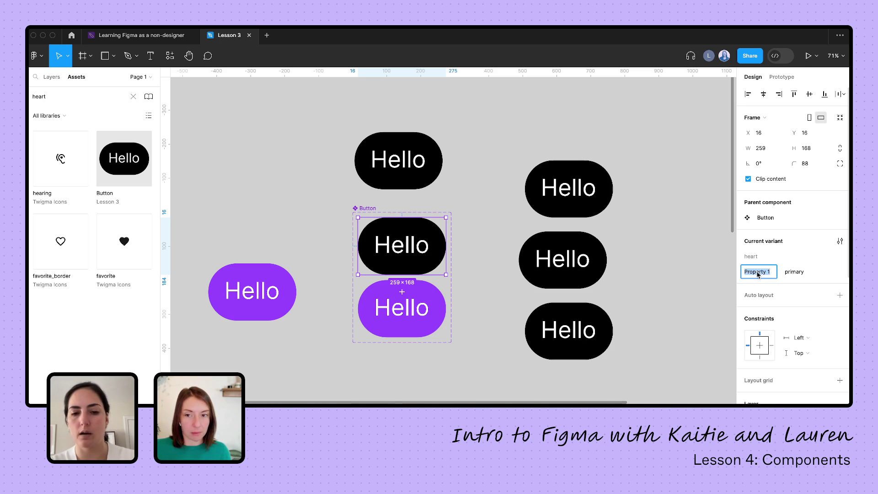
{"action": "left_click", "coordinate": [630, 289]}
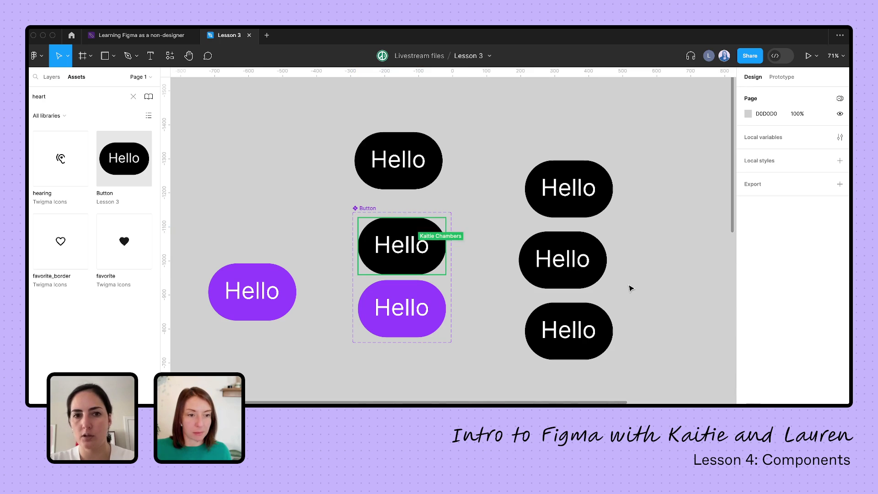
Step: Set the type of the purple Button instance beside the component set to primary and deselect it
{"action": "left_click", "coordinate": [245, 287]}
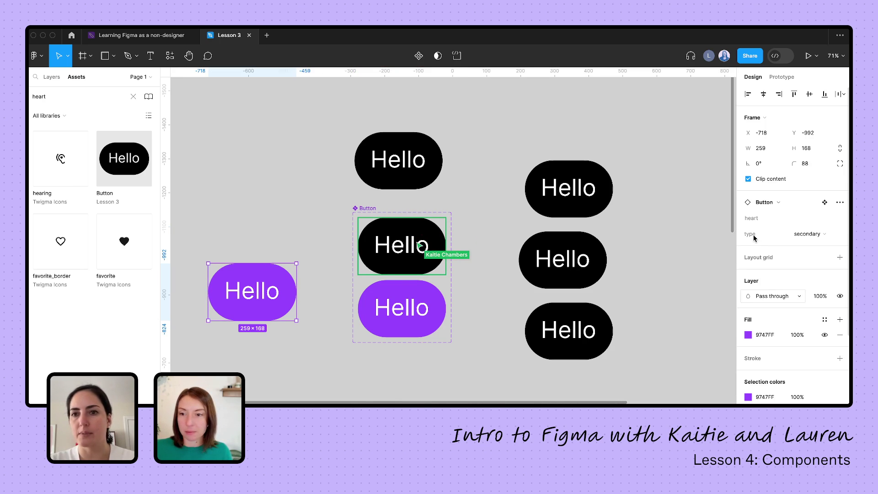
{"action": "left_click", "coordinate": [813, 234]}
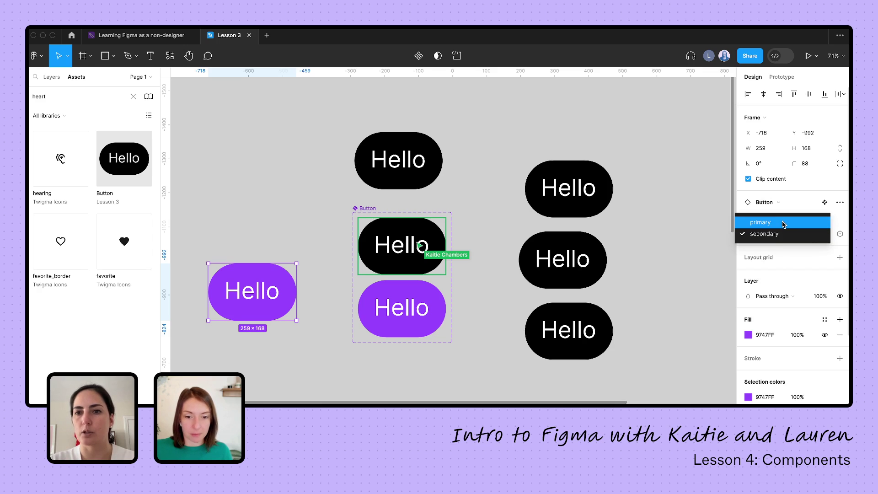
{"action": "left_click", "coordinate": [783, 223]}
{"action": "left_click", "coordinate": [297, 229]}
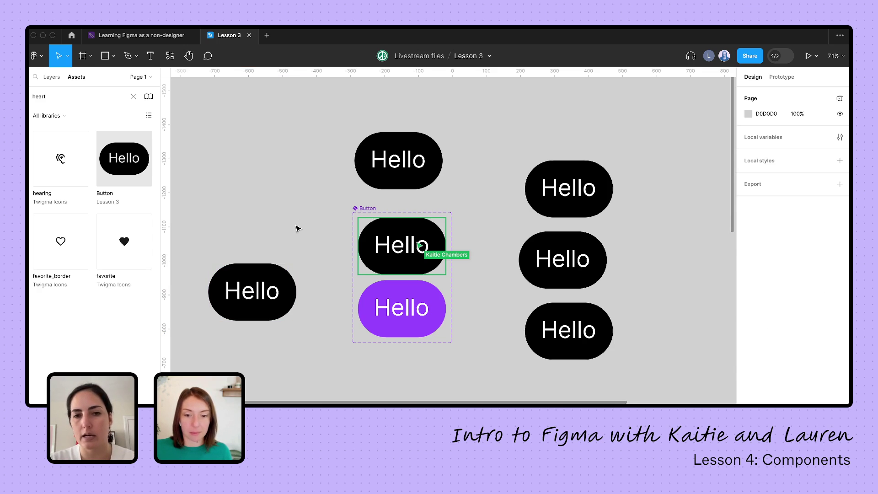
{"action": "scroll", "coordinate": [656, 238], "scroll_direction": "down", "scroll_amount": 5}
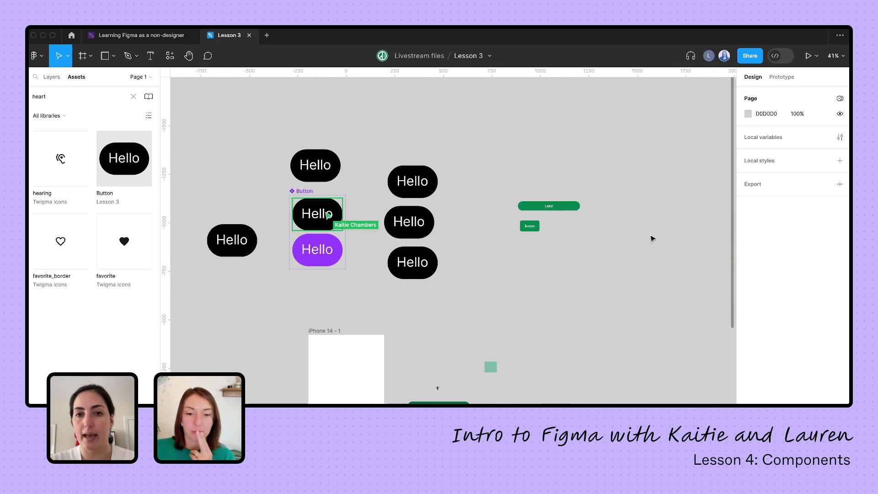
Step: Set the Behavior of the wide green Label button instance to CTA
{"action": "left_click", "coordinate": [555, 206]}
{"action": "scroll", "coordinate": [572, 182], "scroll_direction": "up", "scroll_amount": 5}
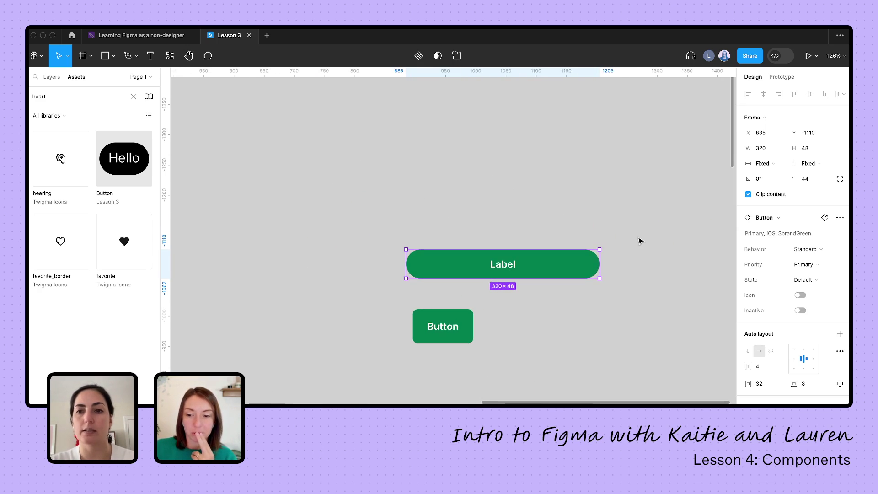
{"action": "left_click", "coordinate": [772, 249]}
{"action": "left_click", "coordinate": [772, 261]}
{"action": "left_click", "coordinate": [772, 249]}
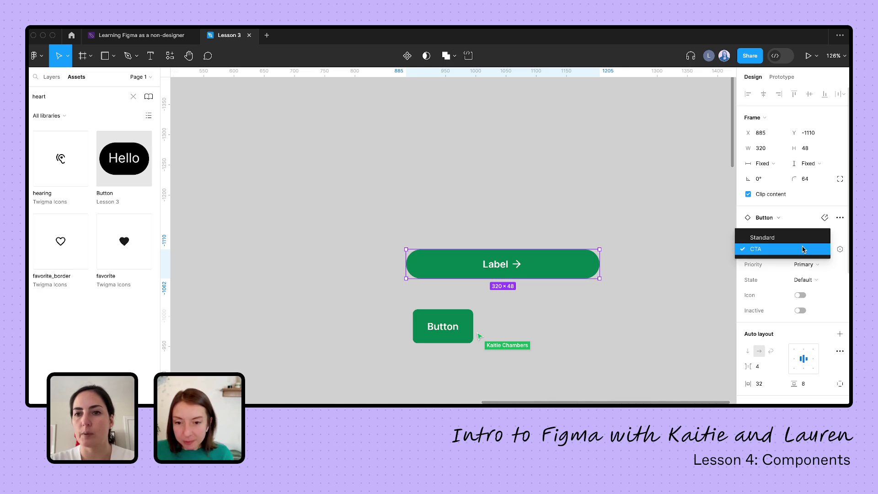
{"action": "left_click", "coordinate": [812, 282]}
Step: Toggle the Label button's icon property on and off repeatedly, finishing with it off and the behavior at CTA
{"action": "left_click", "coordinate": [801, 296]}
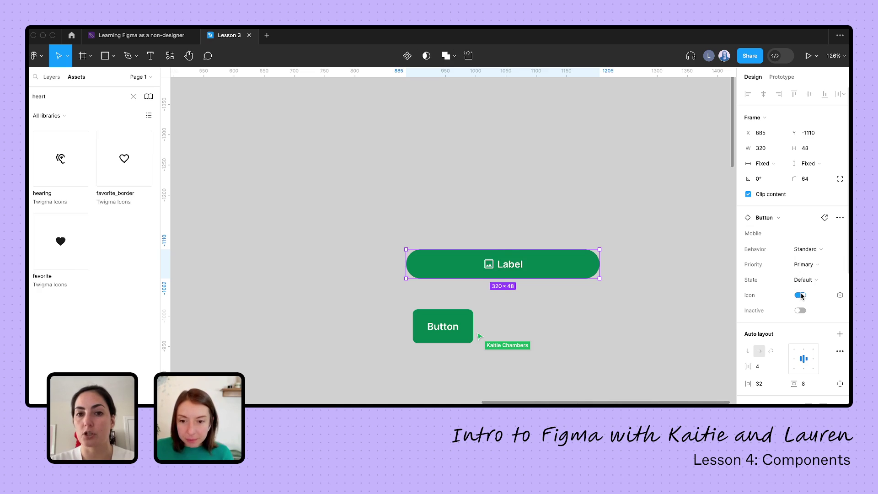
{"action": "left_click", "coordinate": [801, 296]}
{"action": "left_click", "coordinate": [801, 296]}
{"action": "left_click", "coordinate": [801, 295]}
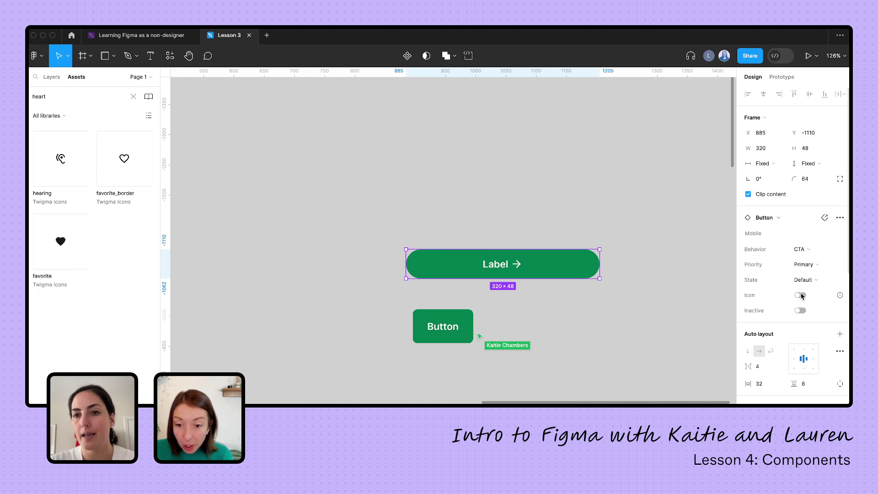
{"action": "left_click", "coordinate": [800, 296]}
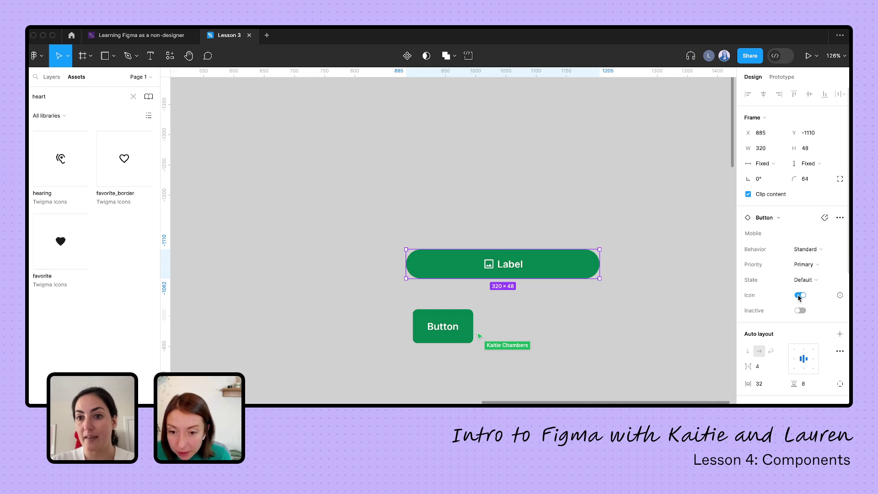
{"action": "left_click", "coordinate": [800, 295]}
Step: Set the label property of the small green Button instance below the wide one to the presenter's first name in lowercase
{"action": "scroll", "coordinate": [469, 177], "scroll_direction": "down", "scroll_amount": 2}
{"action": "scroll", "coordinate": [469, 177], "scroll_direction": "left", "scroll_amount": 1}
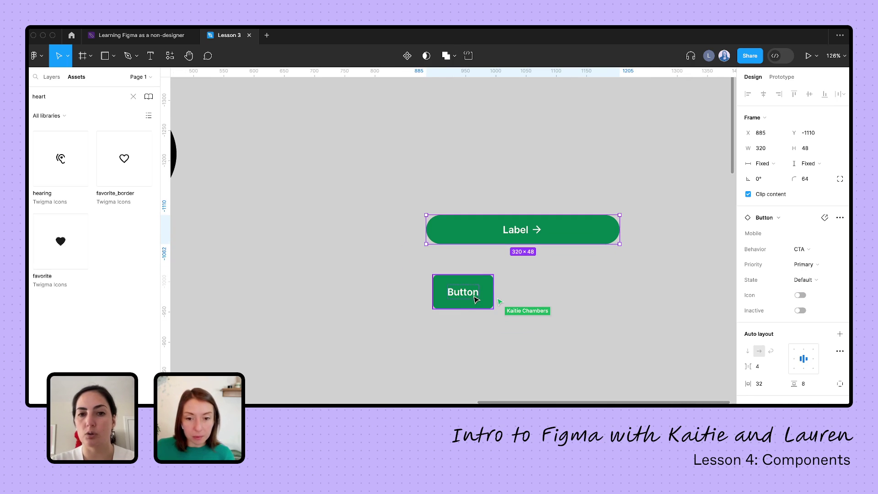
{"action": "left_click", "coordinate": [478, 299]}
{"action": "left_click", "coordinate": [814, 341]}
{"action": "type", "text": "lauren"}
{"action": "key", "text": "Return"}
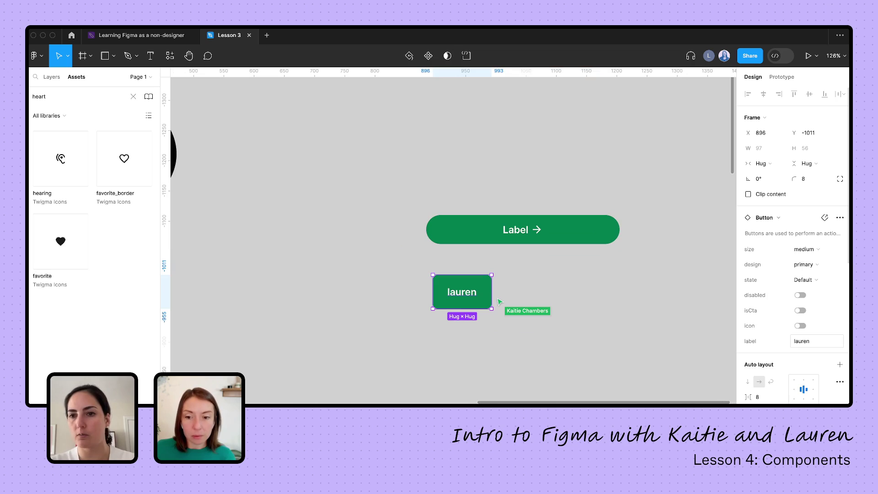
{"action": "key", "text": "Escape"}
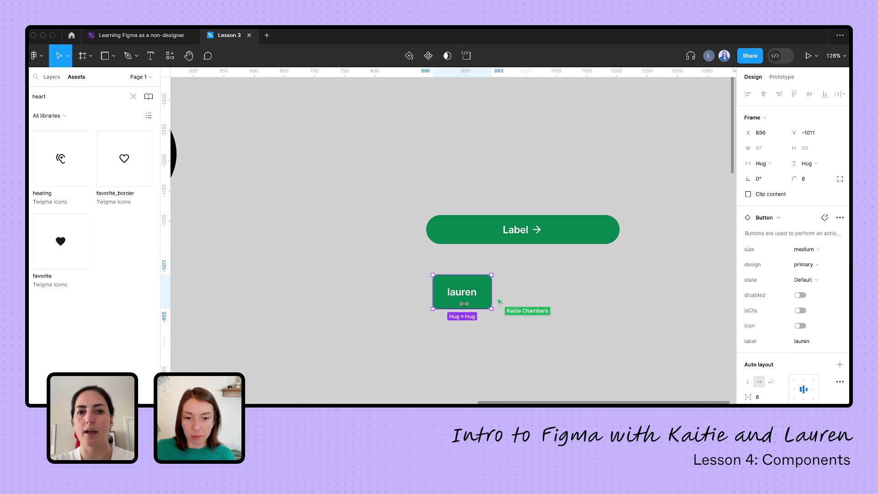
Step: Enable the isCta, disabled and icon properties of the small green button instance and deselect it
{"action": "left_click", "coordinate": [799, 310]}
{"action": "left_click", "coordinate": [800, 296]}
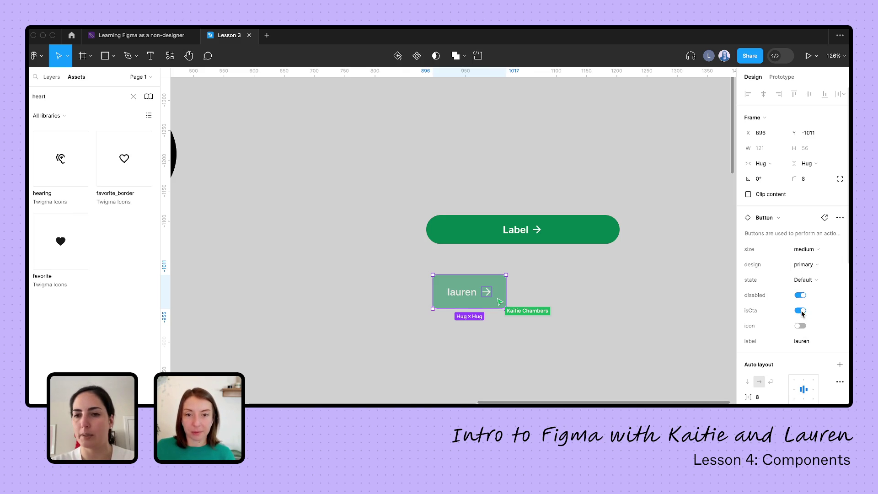
{"action": "left_click", "coordinate": [800, 326]}
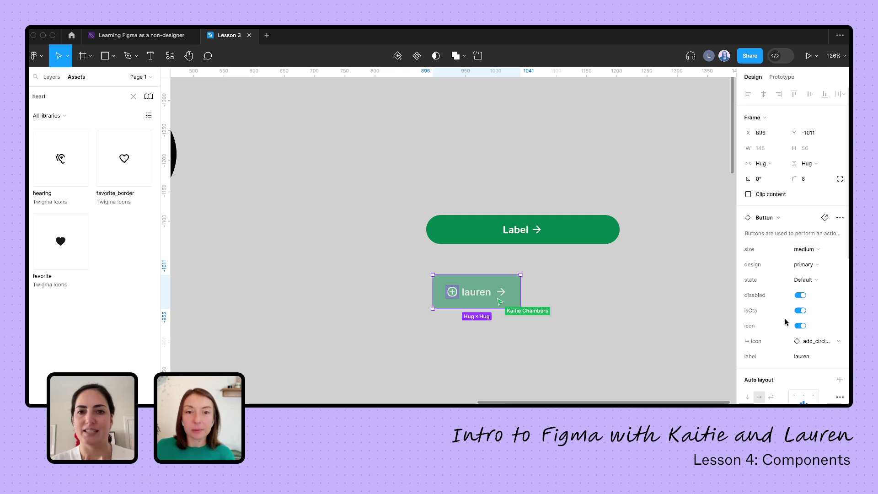
{"action": "left_click", "coordinate": [642, 284]}
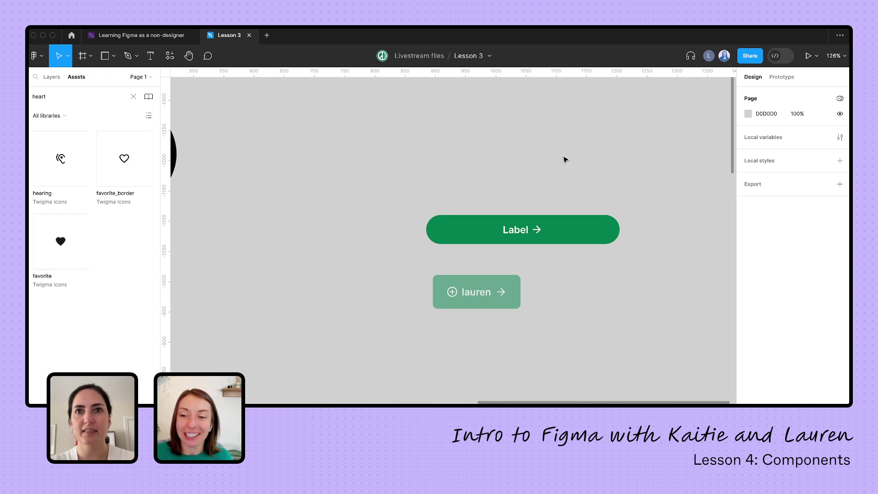
Step: Switch to the Learning Figma as a non-designer FigJam board and change its Hello button instance to the purple variant
{"action": "left_click", "coordinate": [724, 55]}
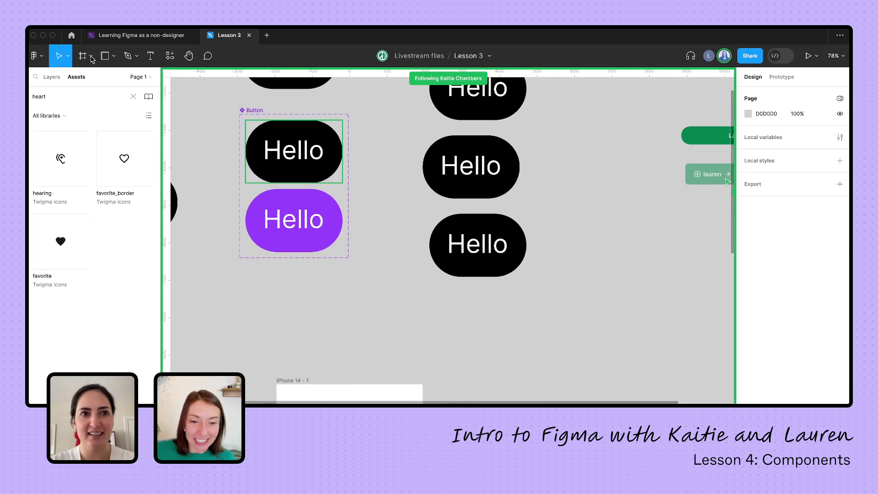
{"action": "left_click", "coordinate": [142, 35]}
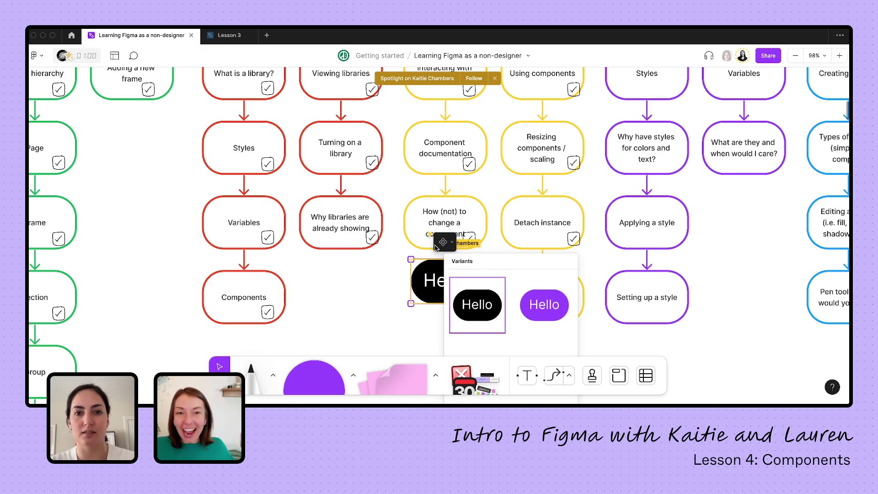
{"action": "left_click", "coordinate": [547, 311]}
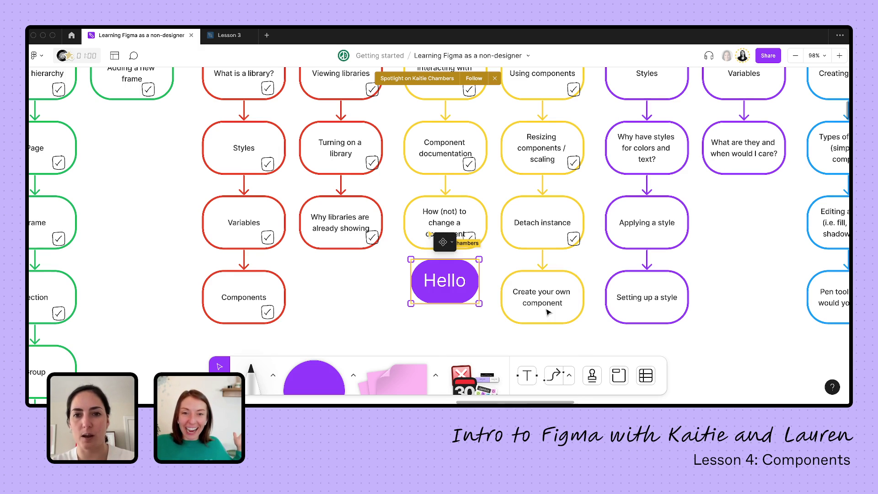
{"action": "left_click", "coordinate": [365, 319]}
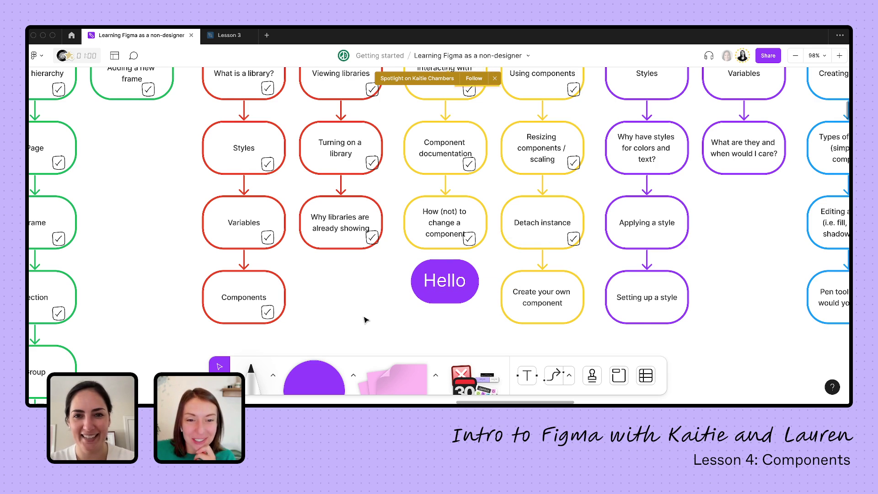
{"action": "scroll", "coordinate": [366, 319], "scroll_direction": "down", "scroll_amount": 5}
{"action": "scroll", "coordinate": [366, 319], "scroll_direction": "up", "scroll_amount": 2}
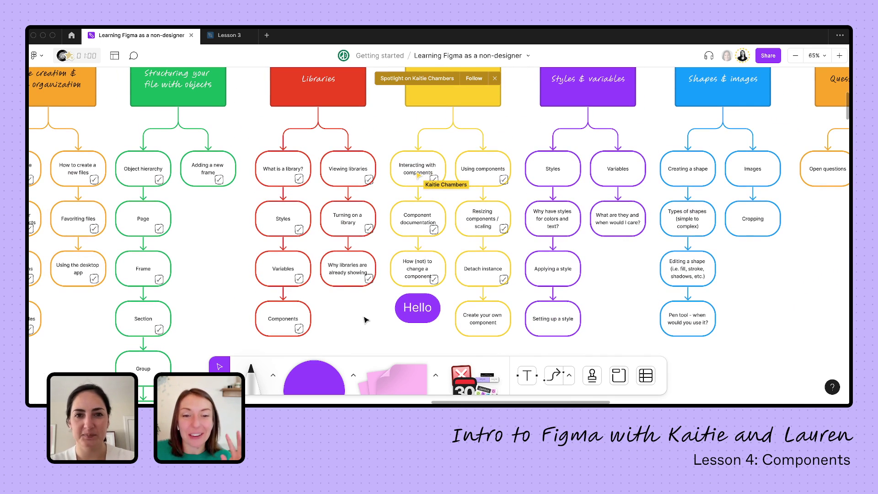